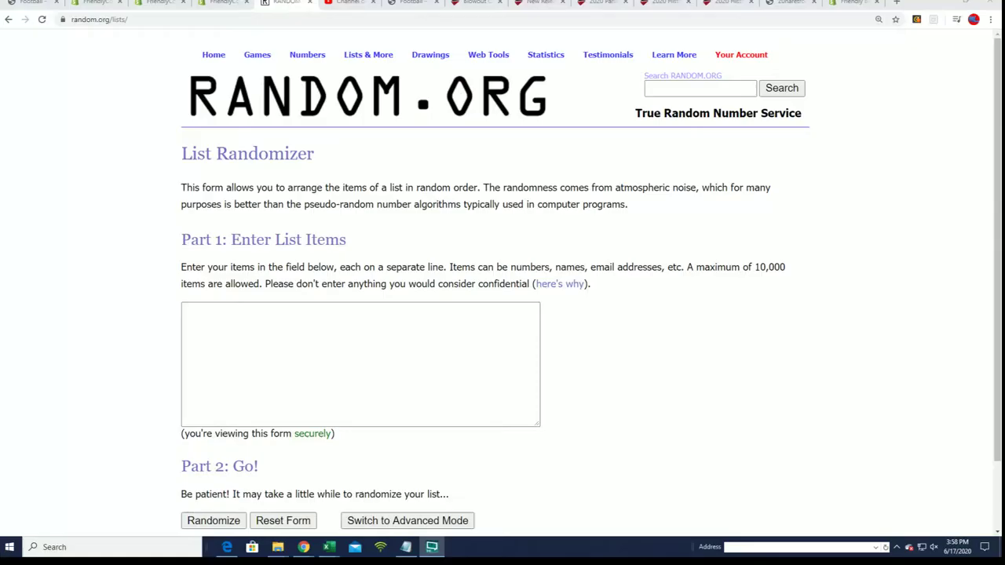
- Switch to Notepad and copy the full list of owner names below the 20GRMULTIJERS137 box heading
key("alt+Tab")
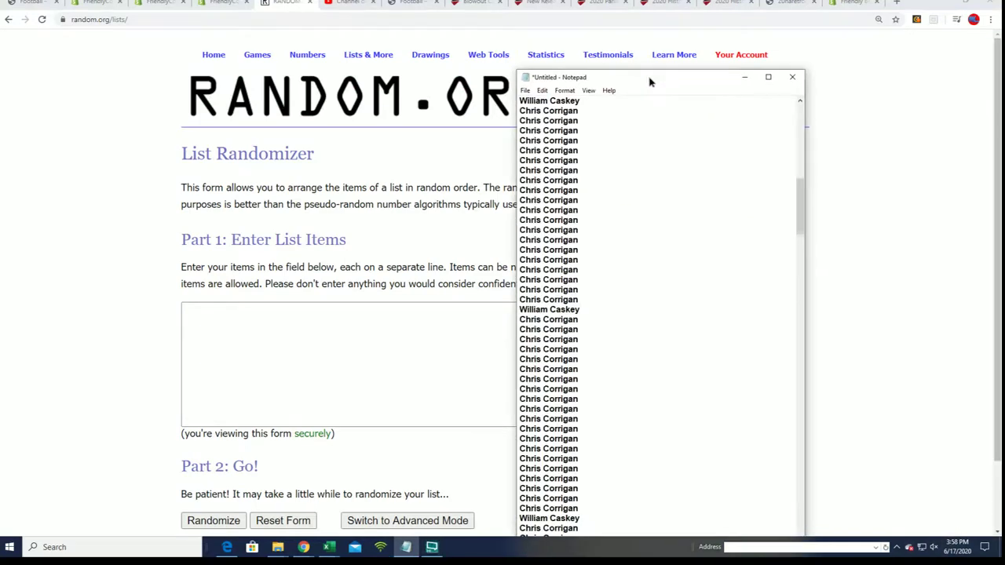
left_click_drag(799, 206, 812, 128)
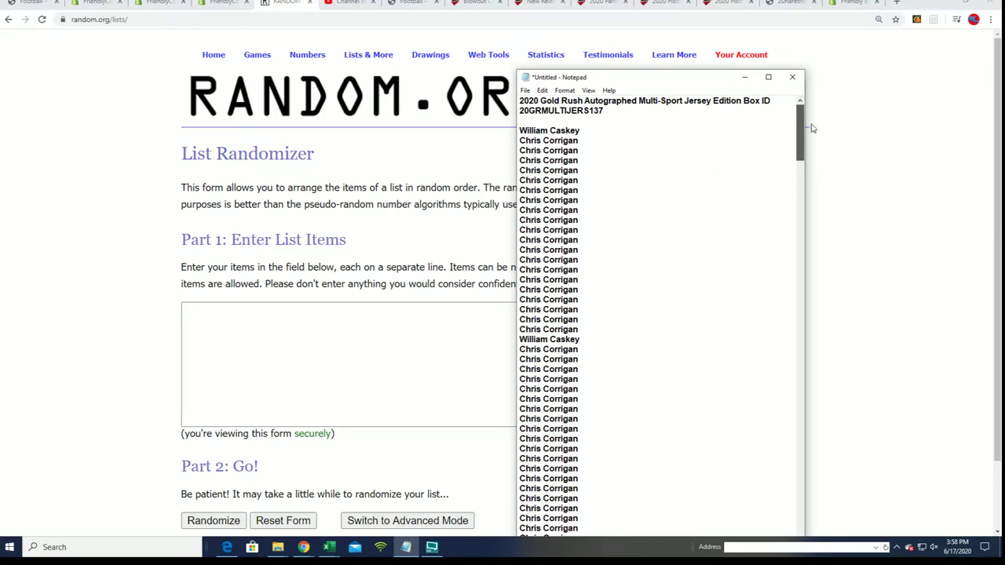
left_click_drag(519, 130, 610, 553)
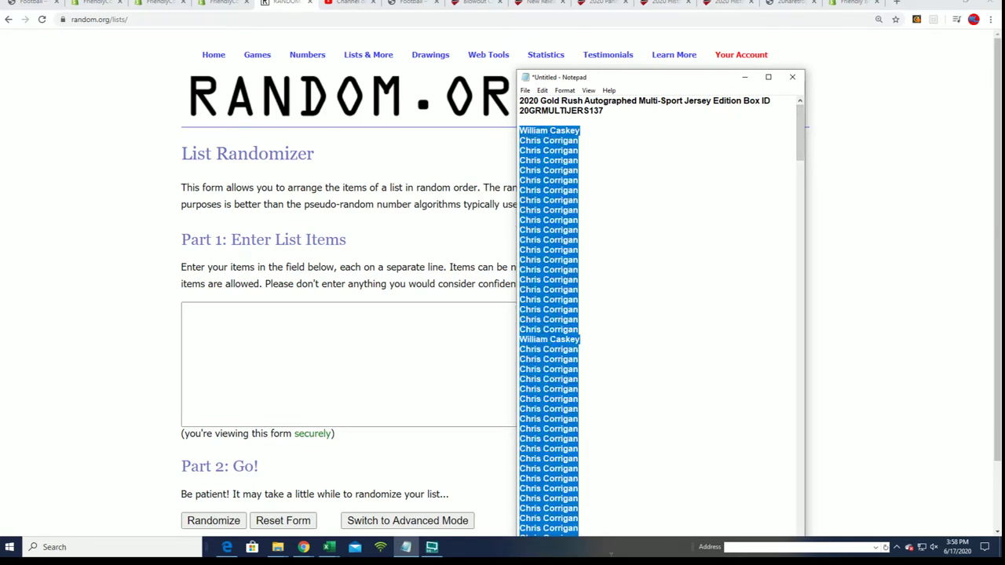
left_click_drag(650, 71, 650, 0)
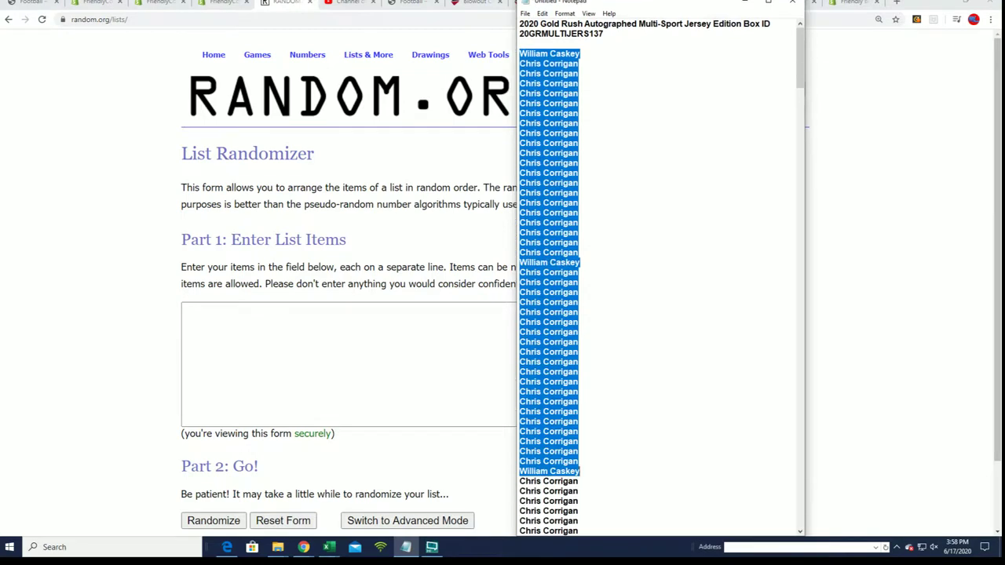
left_click(520, 53)
left_click_drag(520, 53, 589, 244)
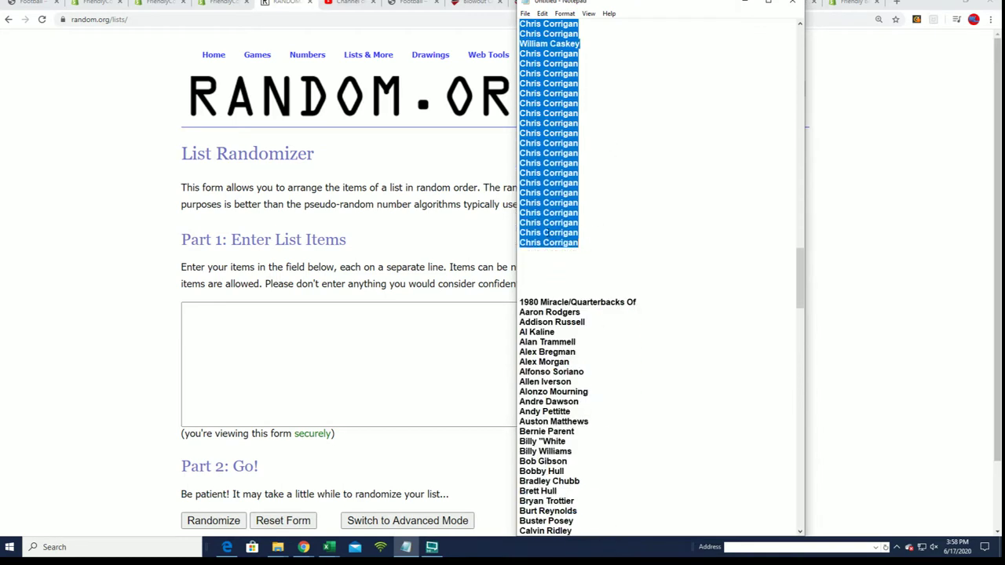
right_click(536, 234)
left_click(580, 265)
- Paste the copied owner names into the List Randomizer's item field
left_click(247, 315)
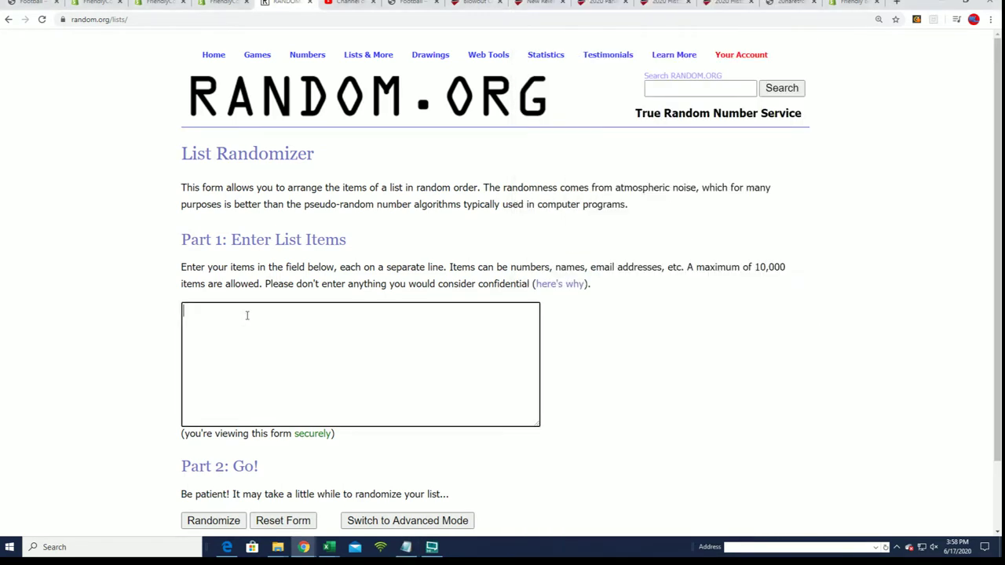
right_click(246, 314)
left_click(291, 395)
scroll(620, 365, "down", 1)
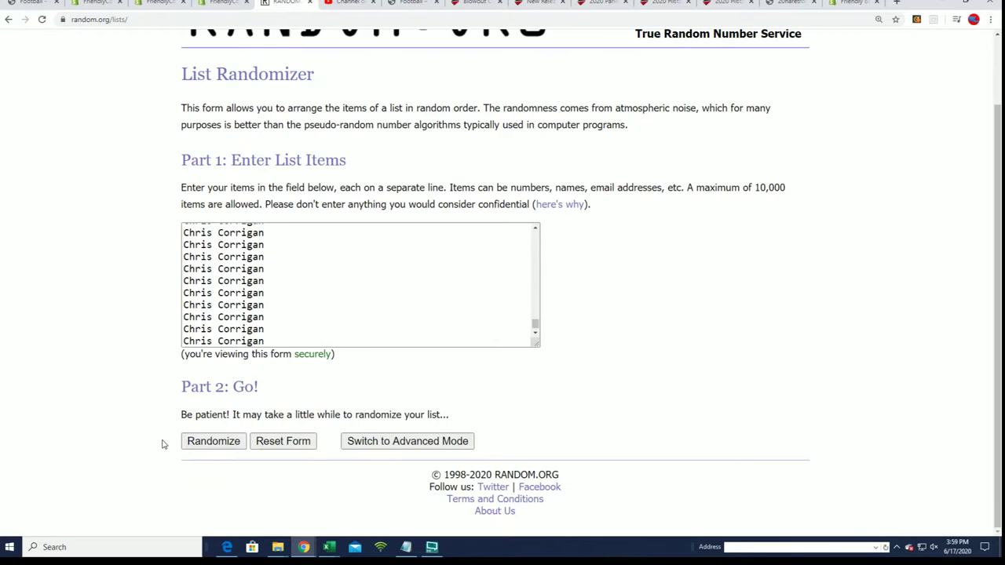
- Randomize the owner name list seven times in a row
left_click(214, 441)
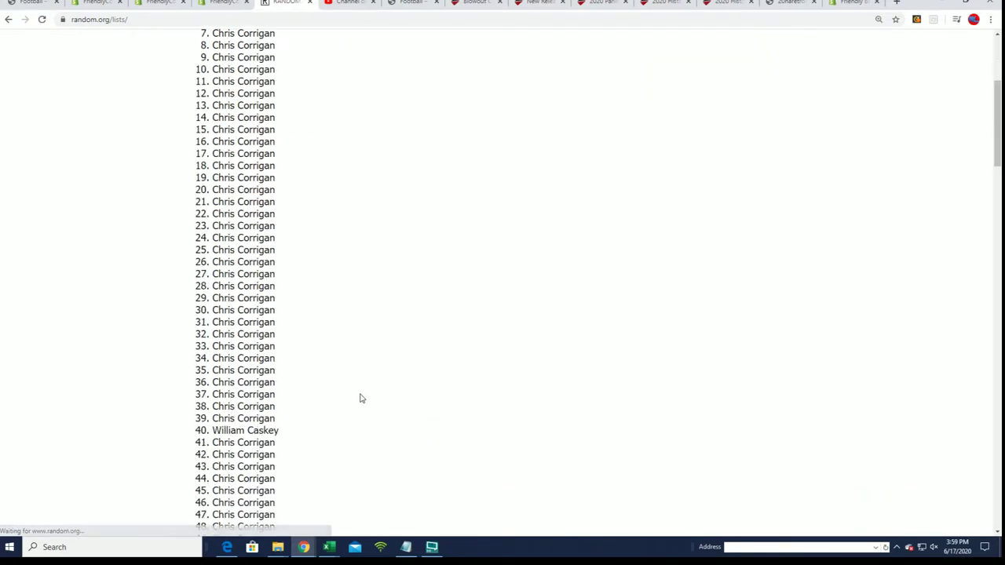
left_click_drag(996, 110, 516, 455)
scroll(833, 376, "down", 5)
left_click_drag(989, 205, 912, 493)
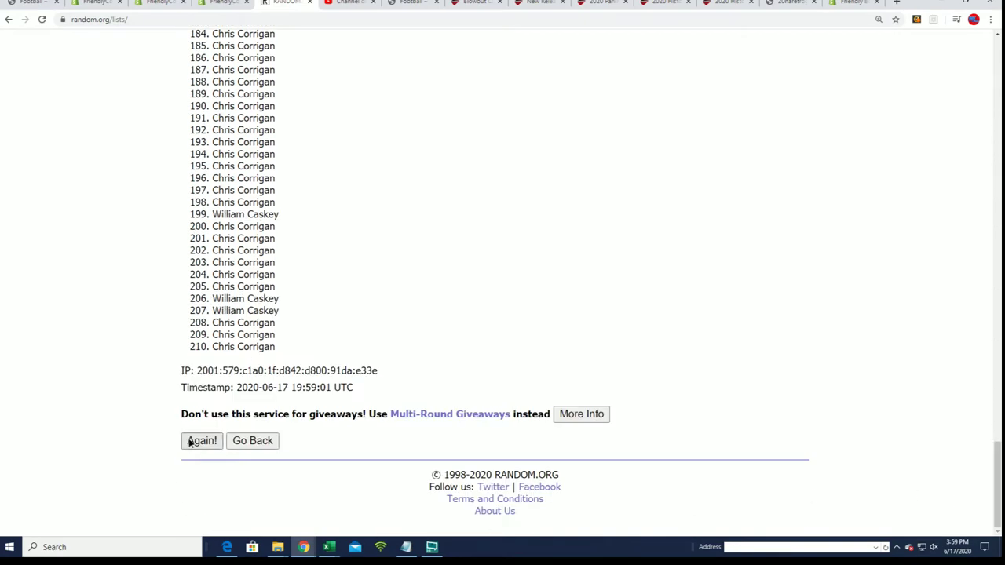
left_click(190, 444)
left_click_drag(997, 85, 785, 204)
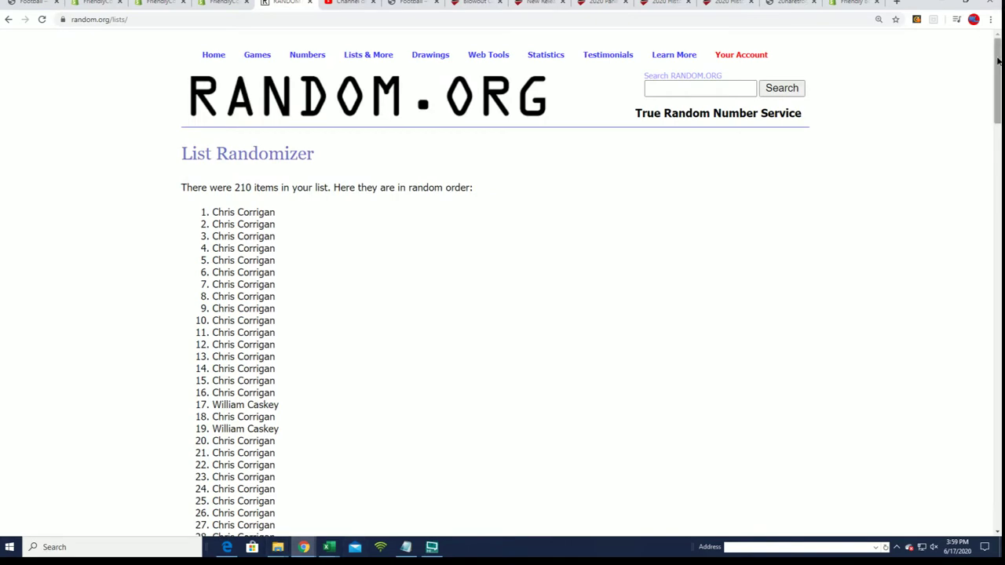
left_click_drag(995, 79, 973, 502)
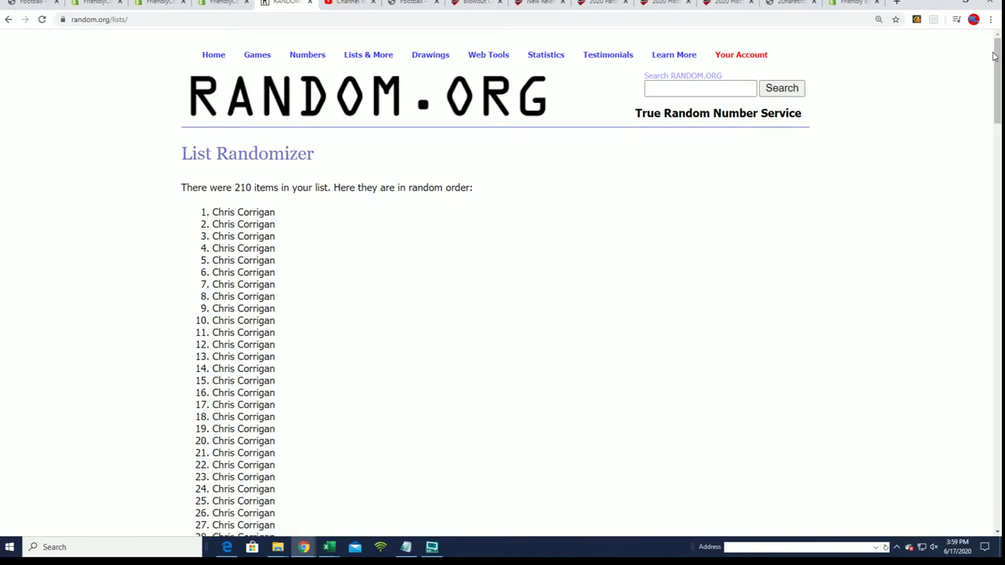
left_click_drag(996, 59, 977, 492)
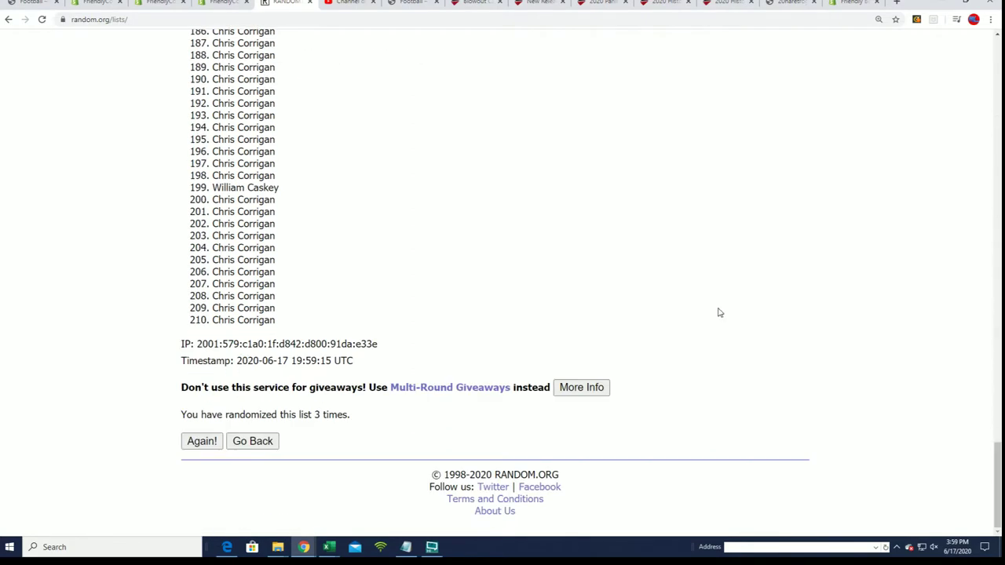
left_click(201, 441)
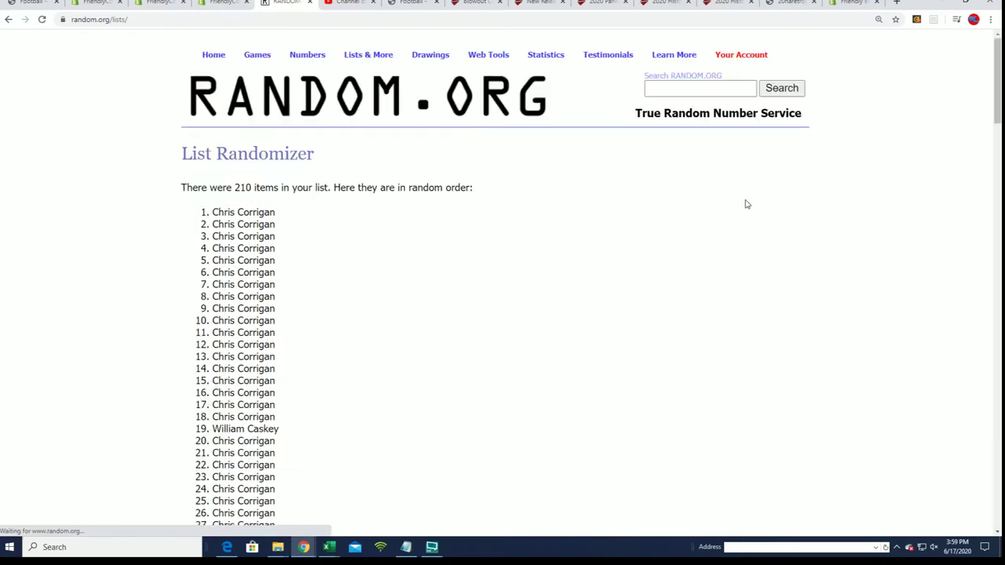
left_click_drag(992, 57, 939, 496)
left_click(189, 438)
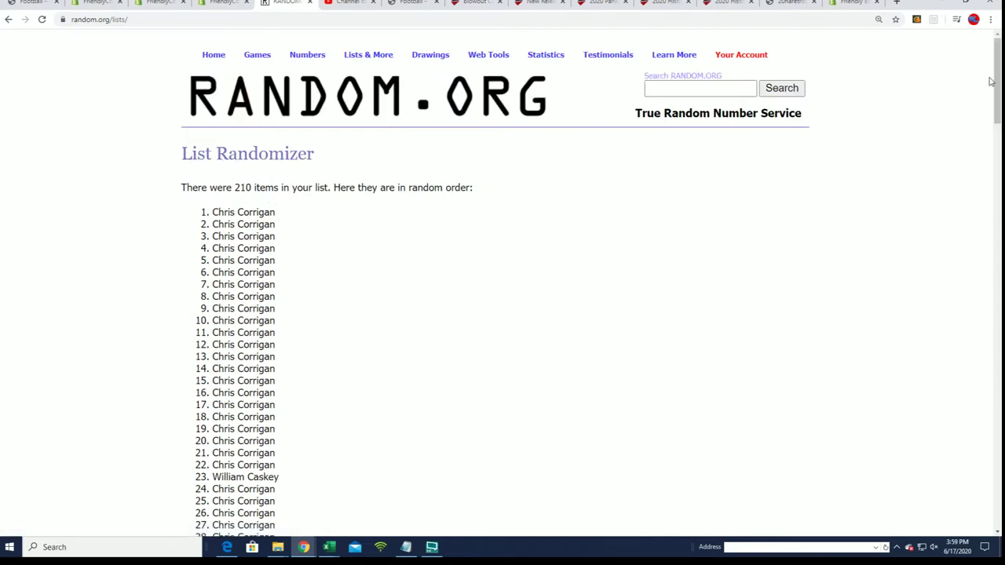
left_click_drag(991, 82, 950, 480)
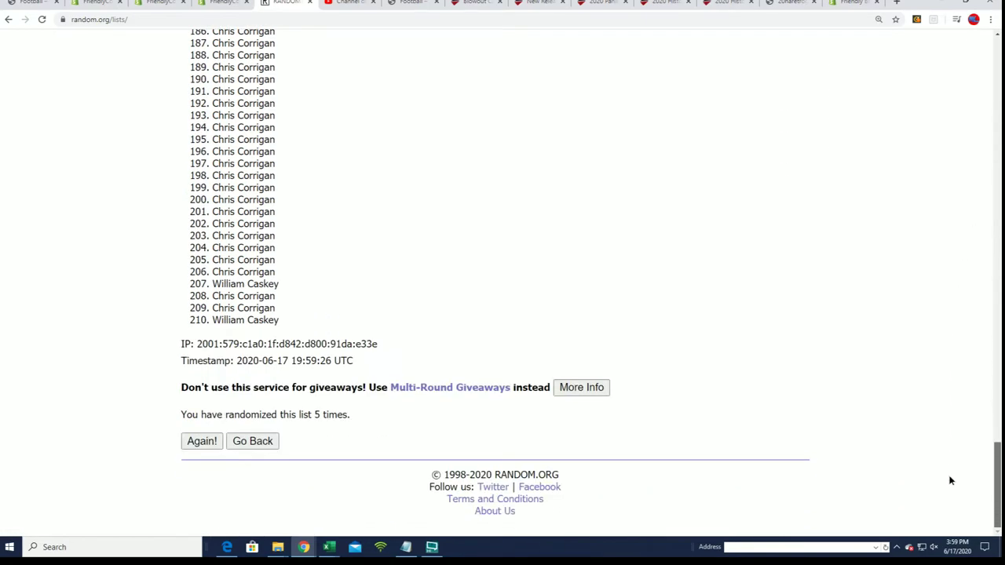
left_click(198, 441)
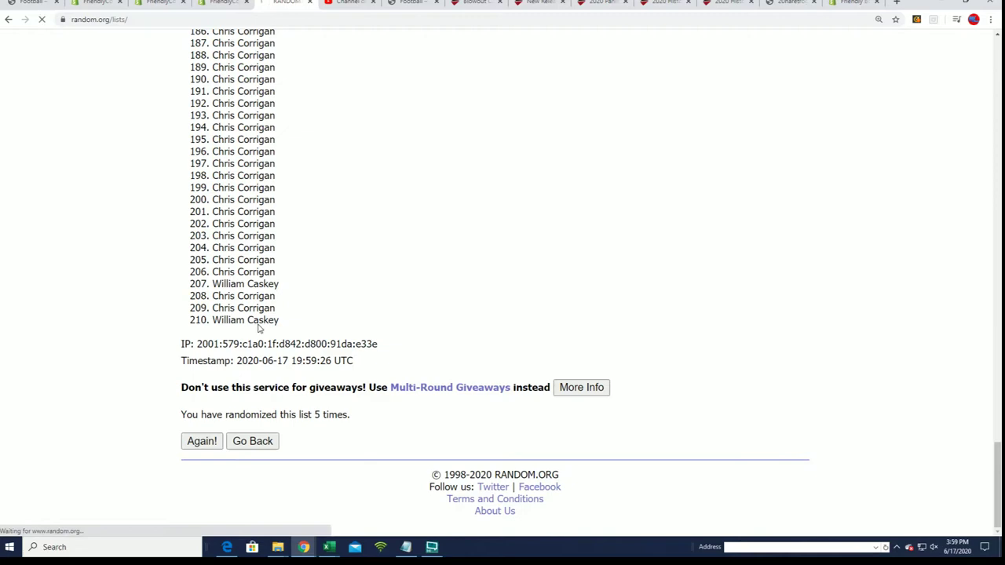
left_click_drag(991, 60, 977, 473)
left_click(188, 441)
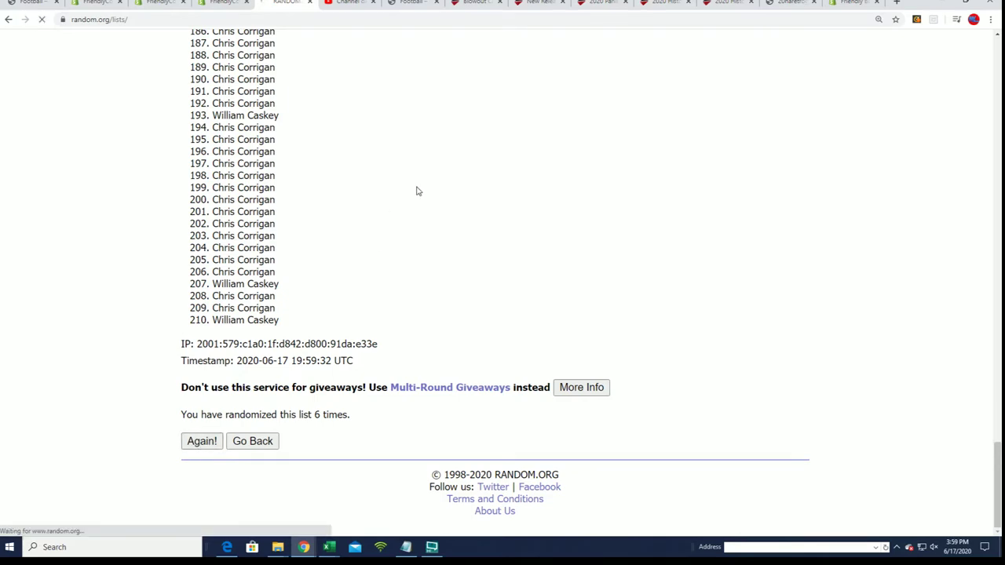
- Copy all the owner names from the final randomized list
left_click_drag(202, 221, 305, 316)
right_click(262, 287)
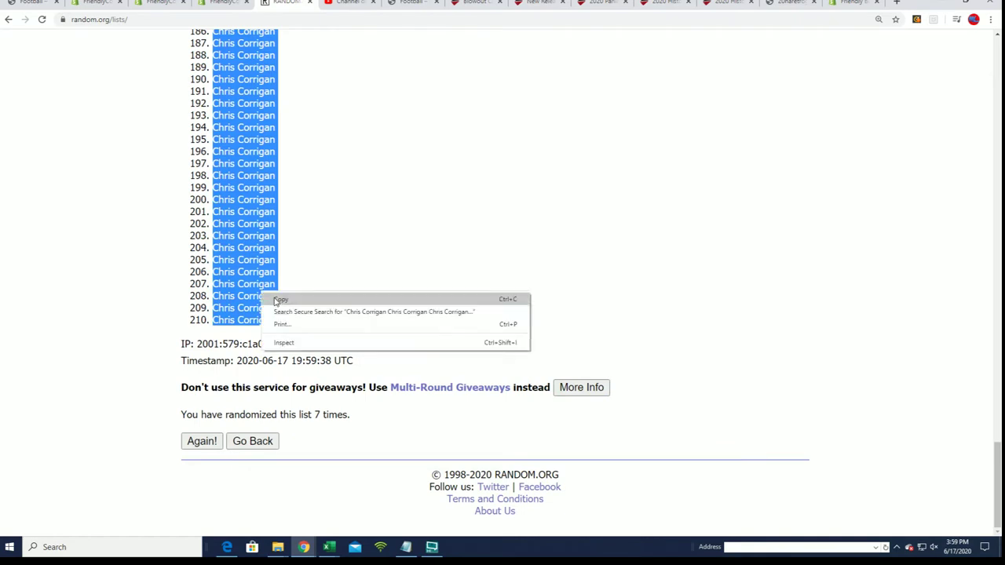
left_click(277, 299)
left_click_drag(997, 483, 997, 78)
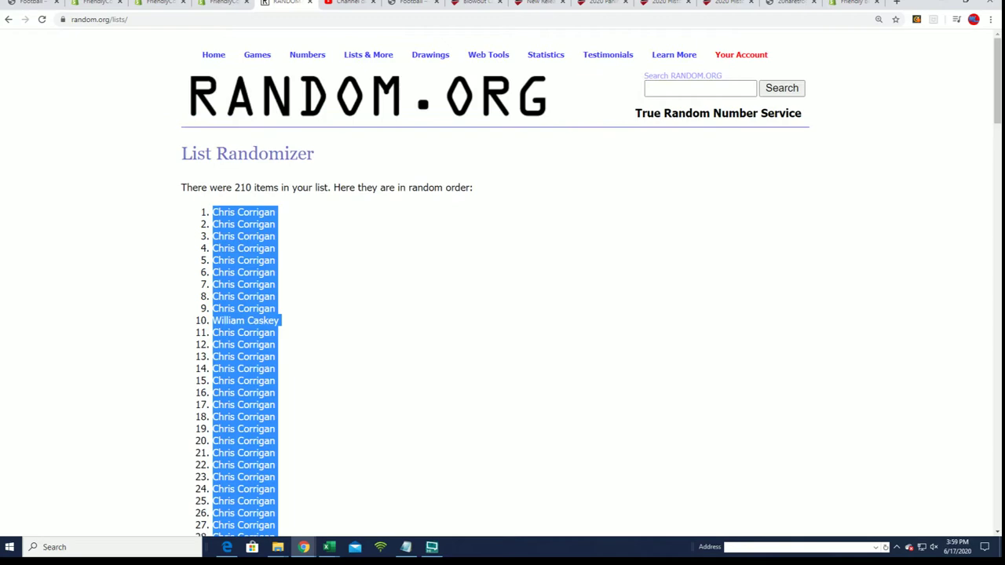
- Switch to the Excel workbook and paste the randomized names as text under OWNER NAMES, starting in cell A2
key("alt+Tab")
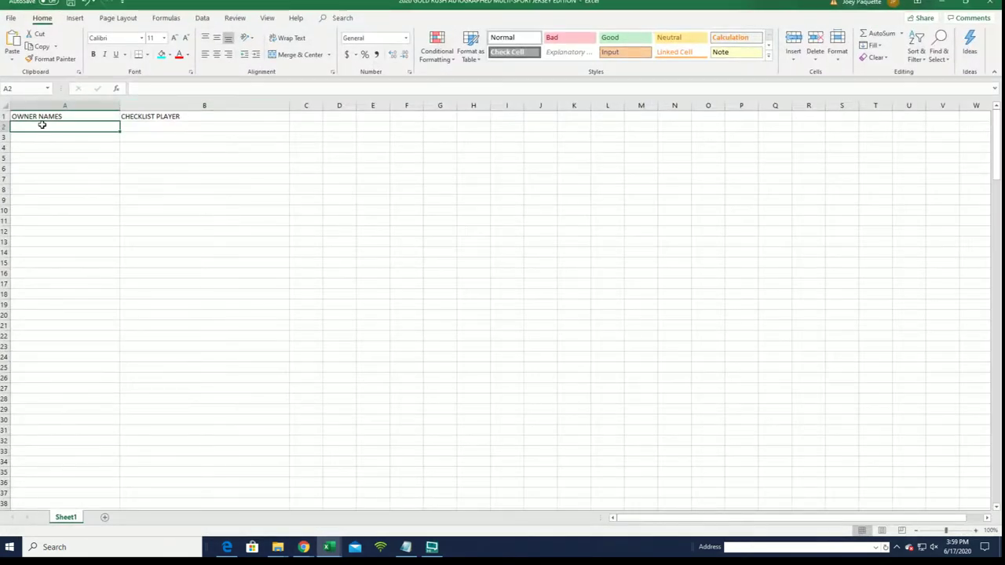
right_click(42, 125)
left_click(71, 187)
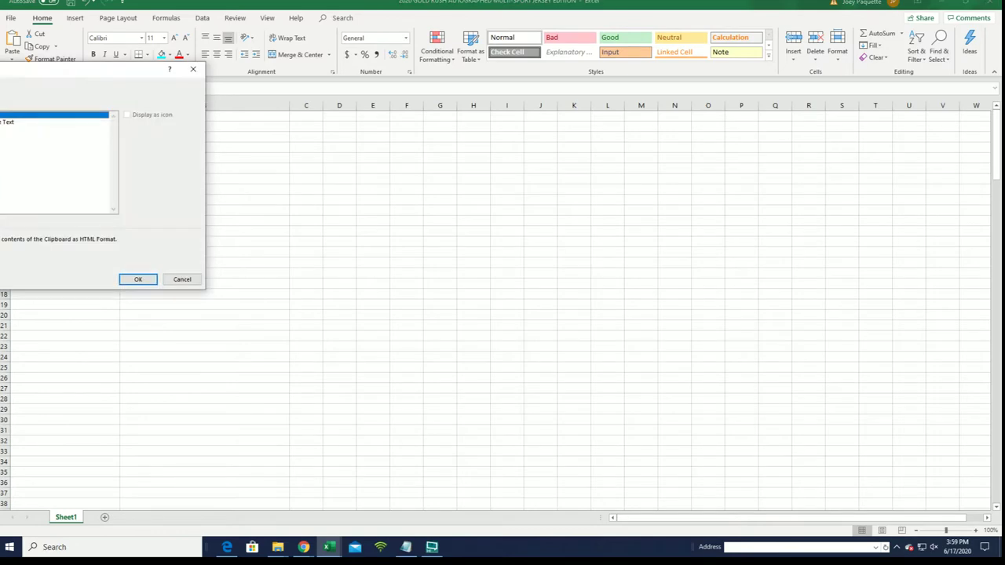
left_click(78, 129)
left_click(138, 279)
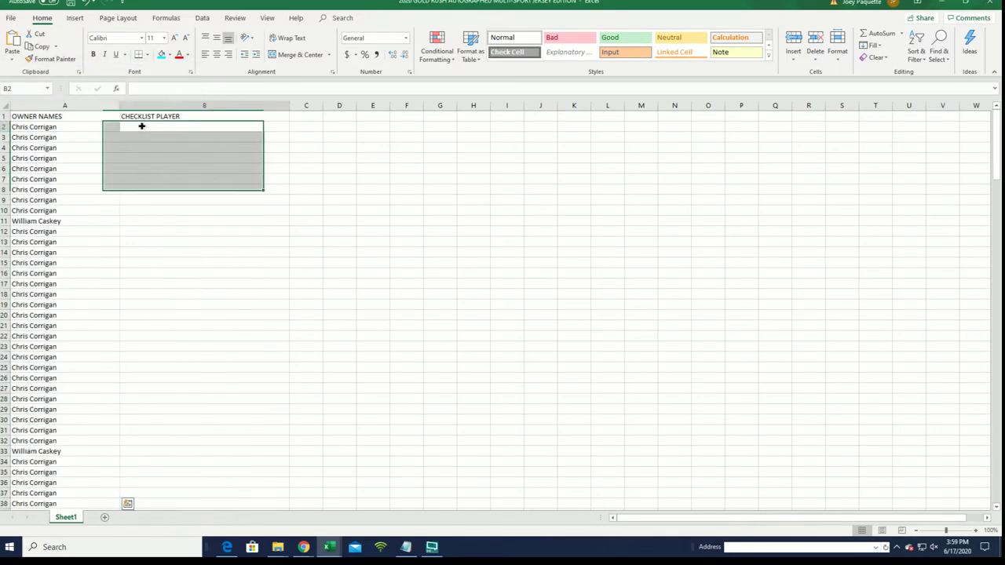
- Narrow column A to fit the owner names and select cell B2 under CHECKLIST PLAYER
left_click(110, 105)
left_click_drag(117, 102, 82, 108)
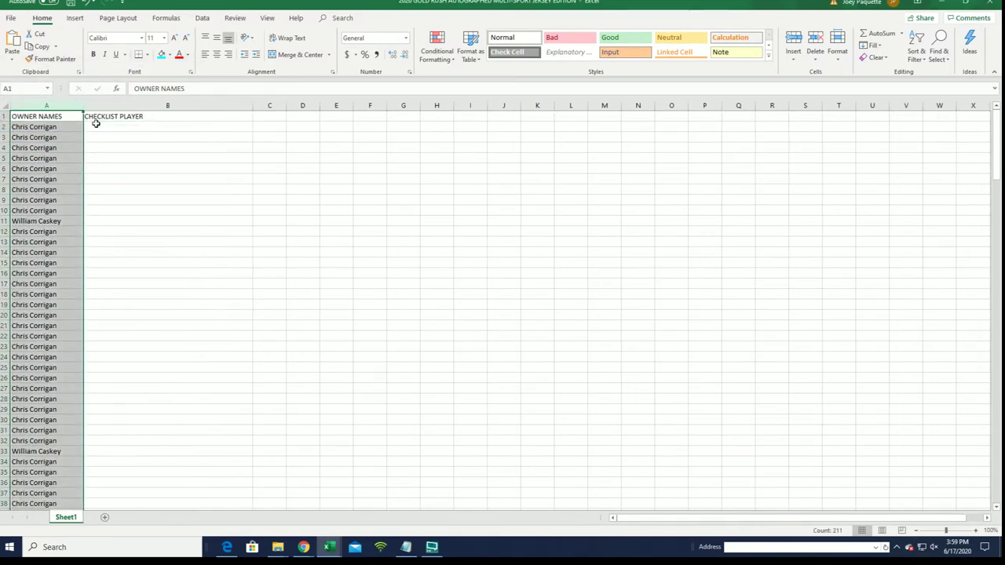
left_click(96, 124)
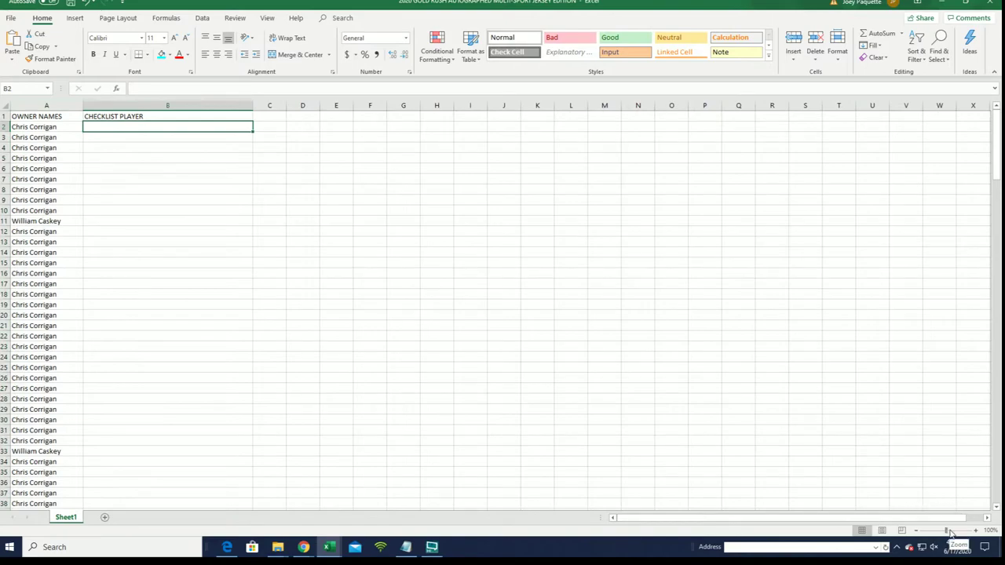
left_click_drag(949, 532, 953, 531)
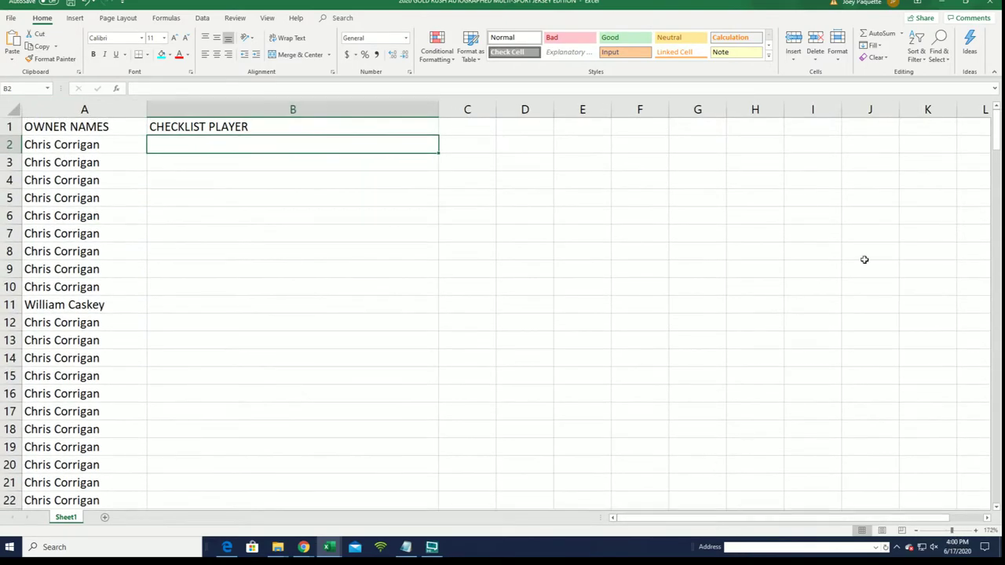
- Open a blank List Randomizer form in the browser and copy the whole checklist player list from Notepad, starting at "1980 Miracle/Quarterbacks Of"
left_click(940, 4)
mouse_move(366, 61)
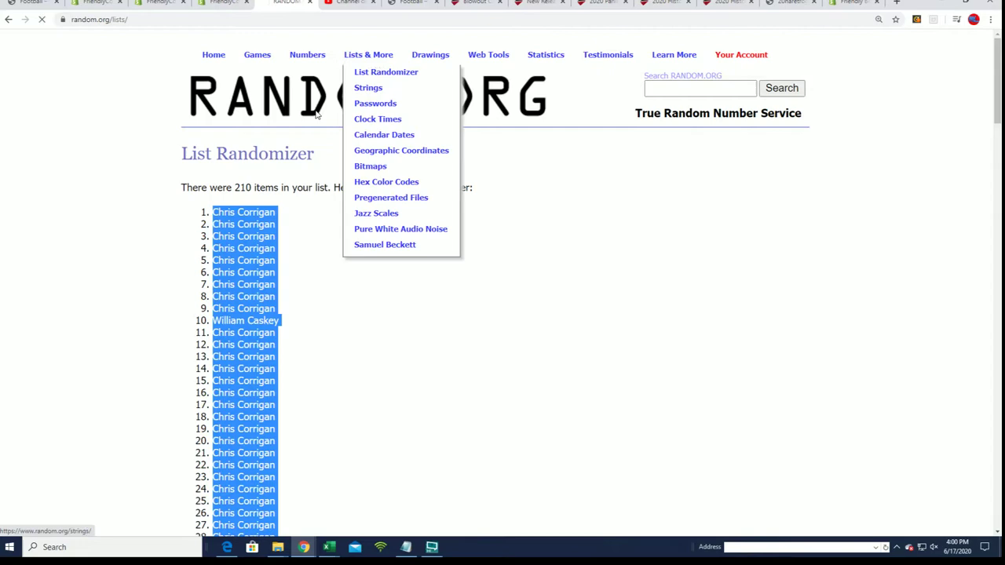
left_click(405, 547)
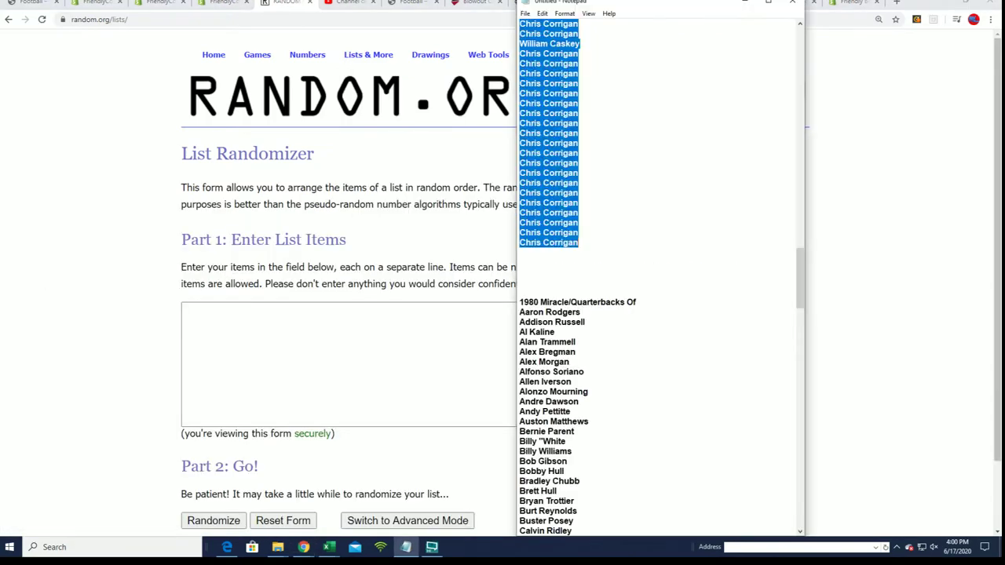
left_click_drag(796, 296, 815, 539)
left_click_drag(585, 499, 519, 194)
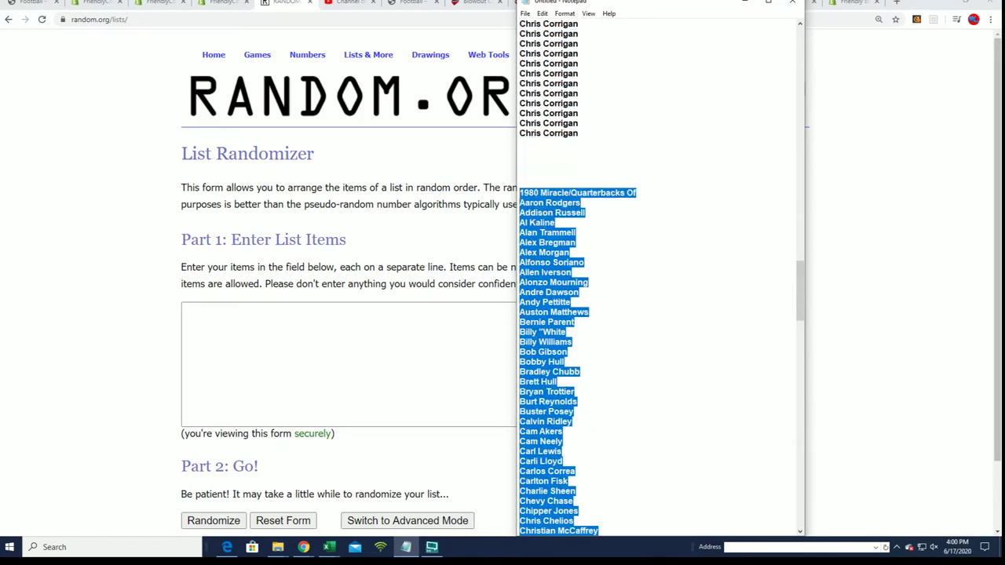
right_click(534, 219)
left_click(562, 251)
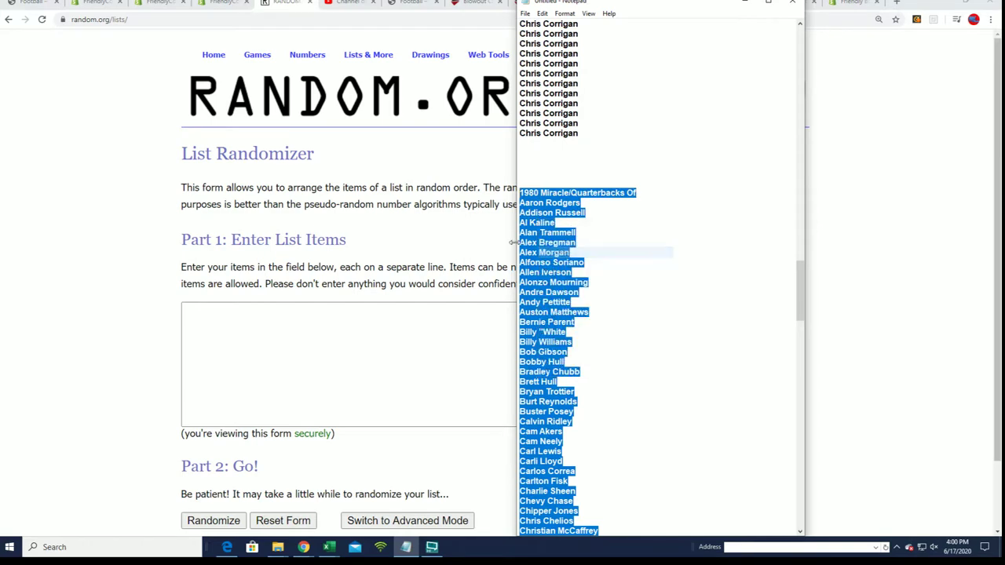
- Paste the copied checklist players into the blank List Randomizer item field
left_click(196, 314)
right_click(196, 312)
left_click(220, 398)
scroll(560, 424, "down", 2)
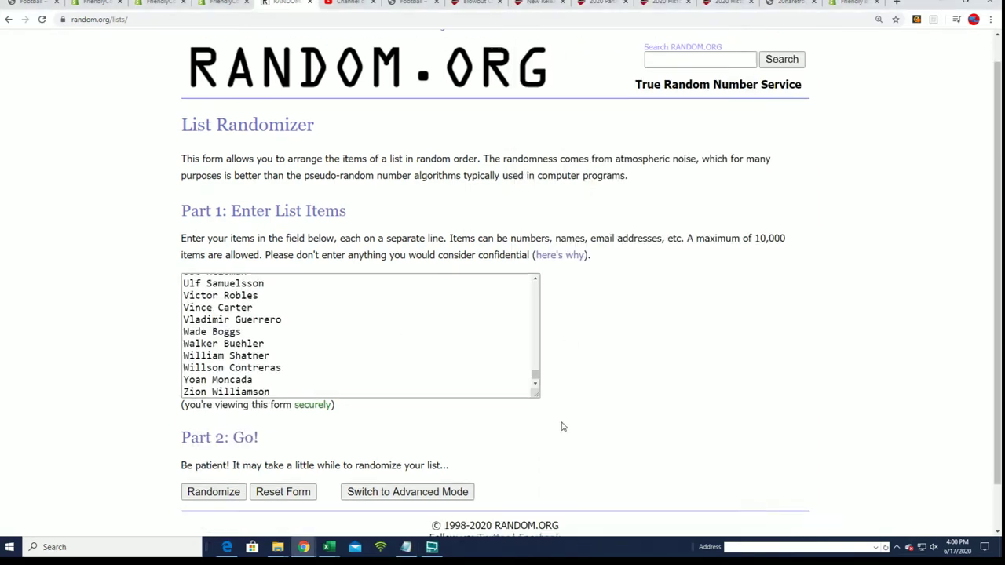
- Randomize the pasted checklist player list seven times in the List Randomizer
left_click(215, 440)
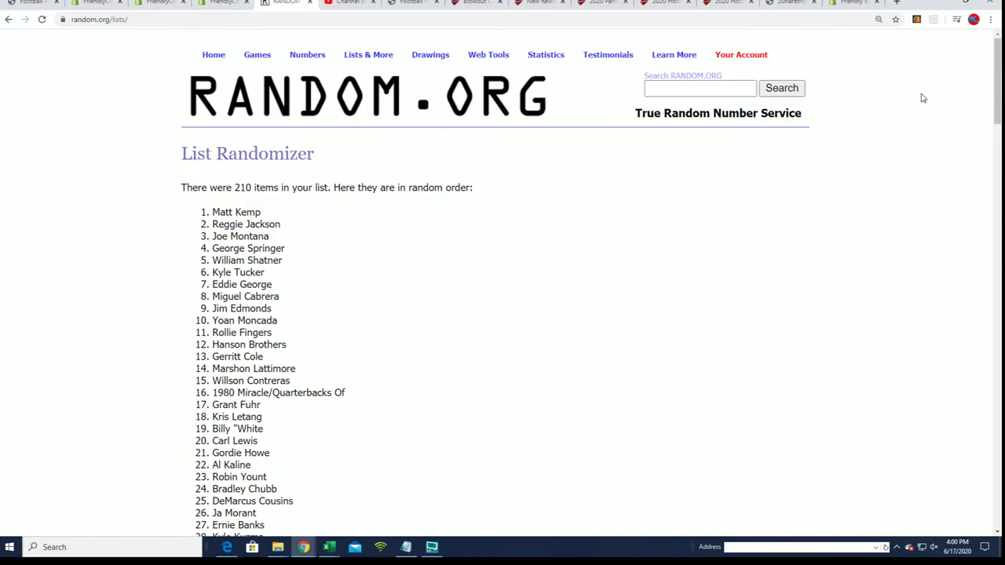
left_click_drag(998, 79, 958, 479)
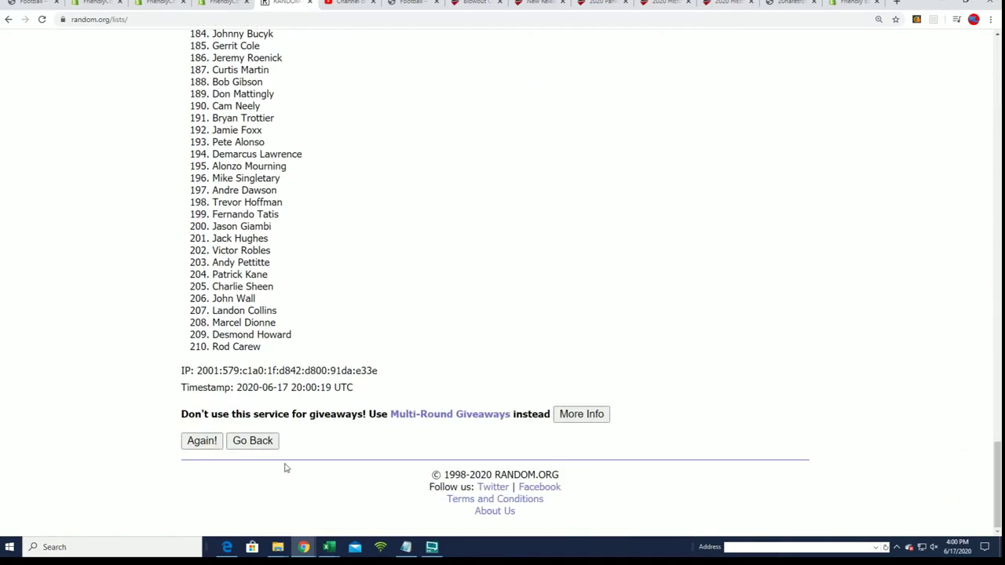
left_click(203, 441)
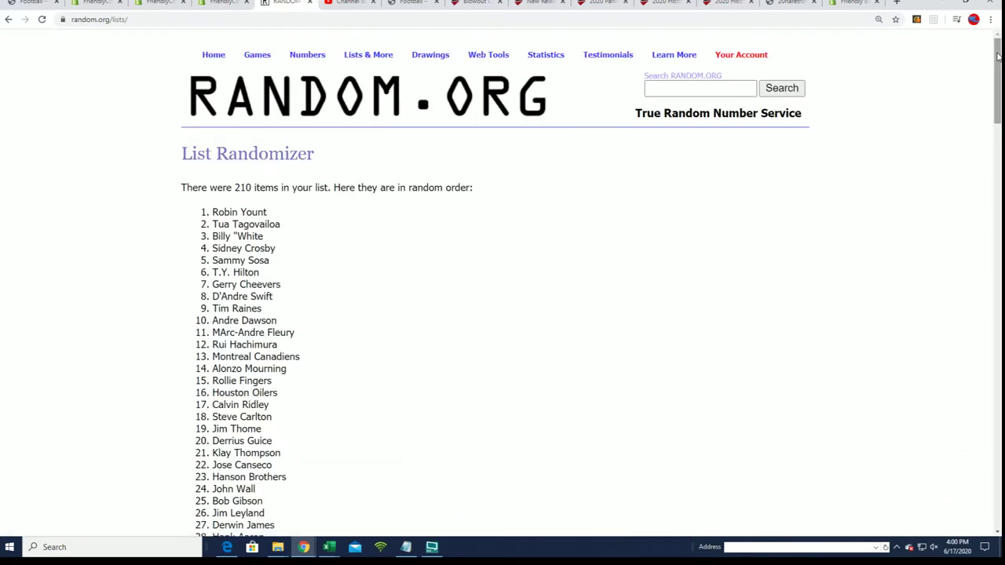
left_click_drag(998, 79, 977, 471)
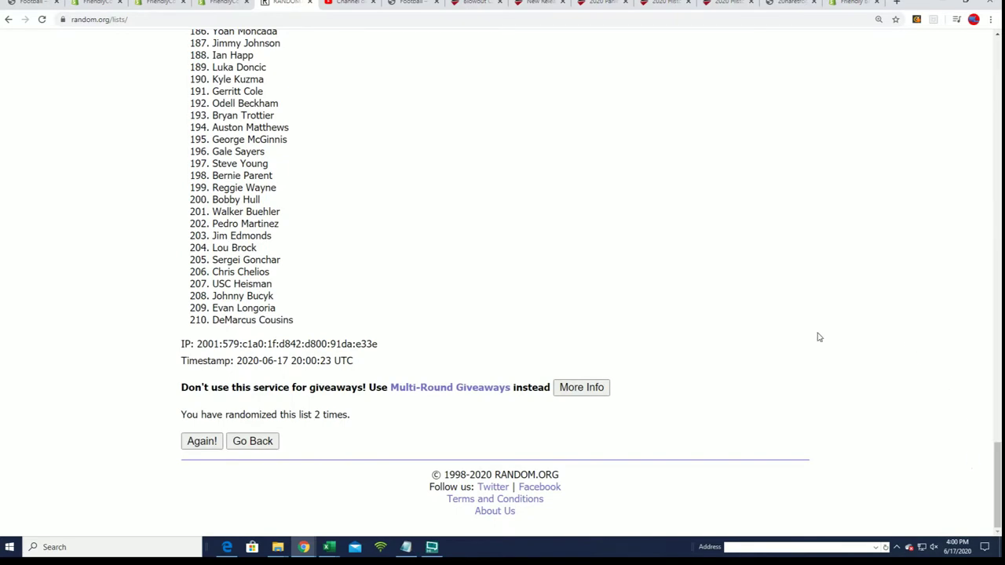
left_click(201, 442)
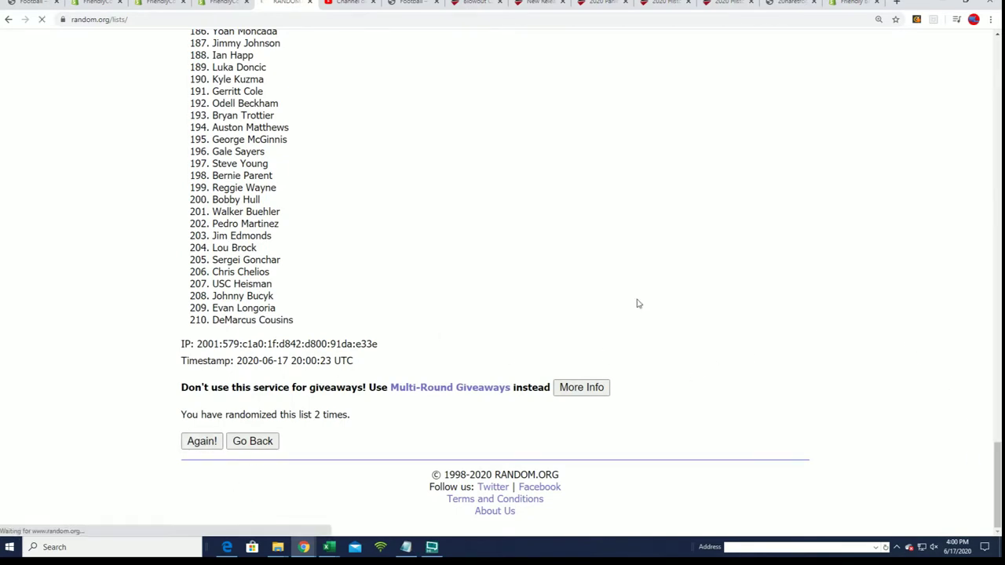
left_click_drag(995, 69, 994, 471)
left_click(189, 442)
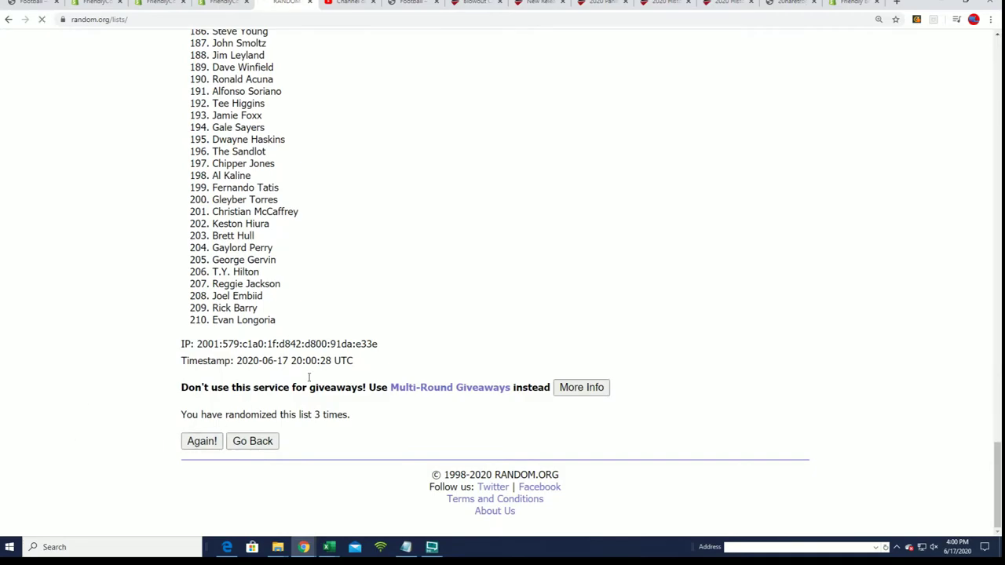
left_click_drag(997, 55, 997, 459)
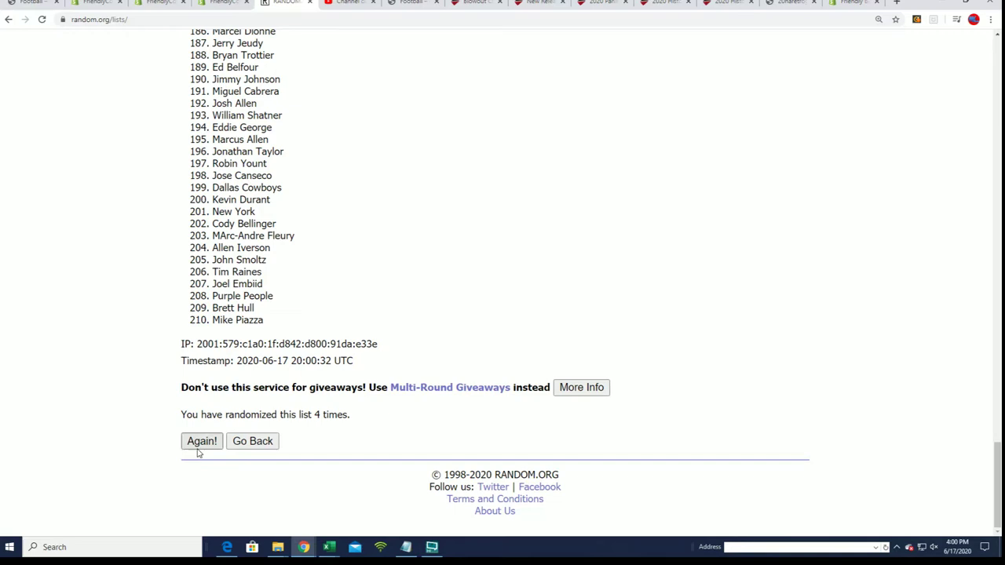
left_click(197, 443)
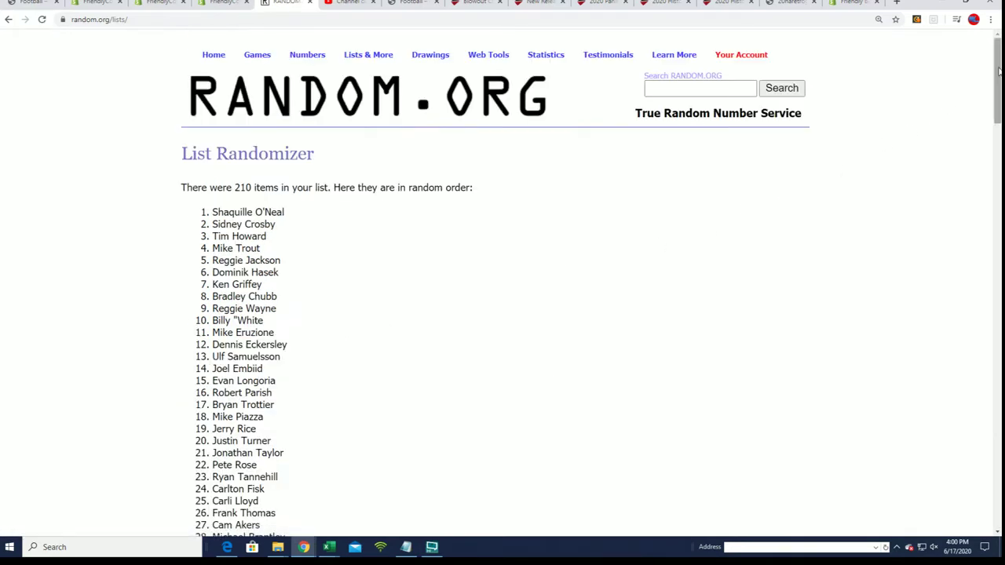
left_click_drag(997, 70, 985, 471)
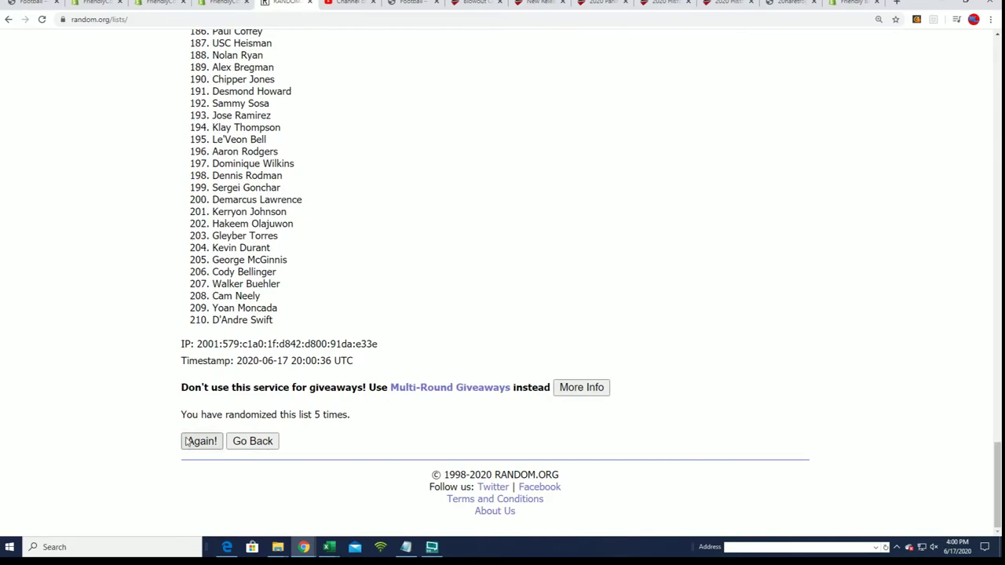
left_click(192, 442)
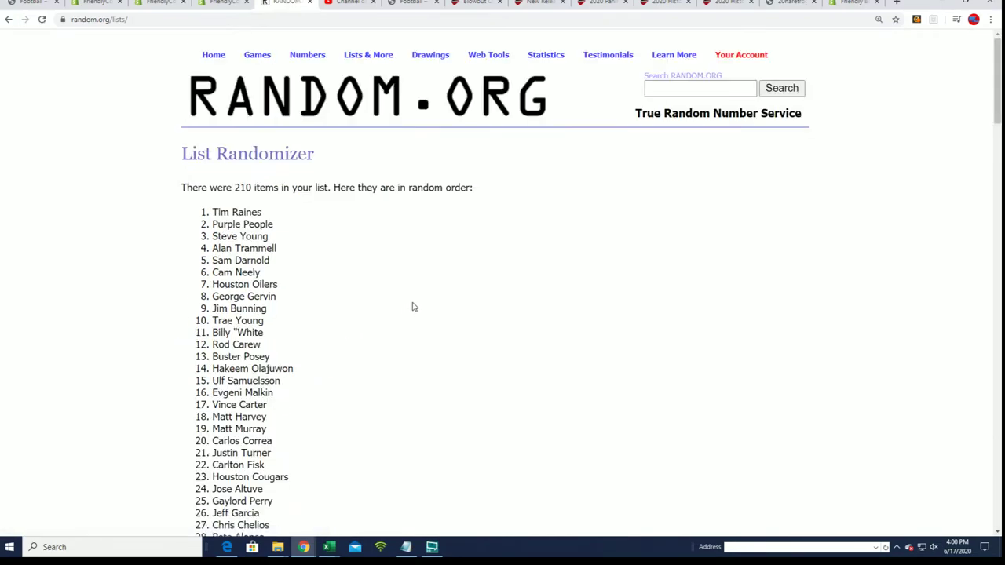
left_click_drag(995, 63, 996, 485)
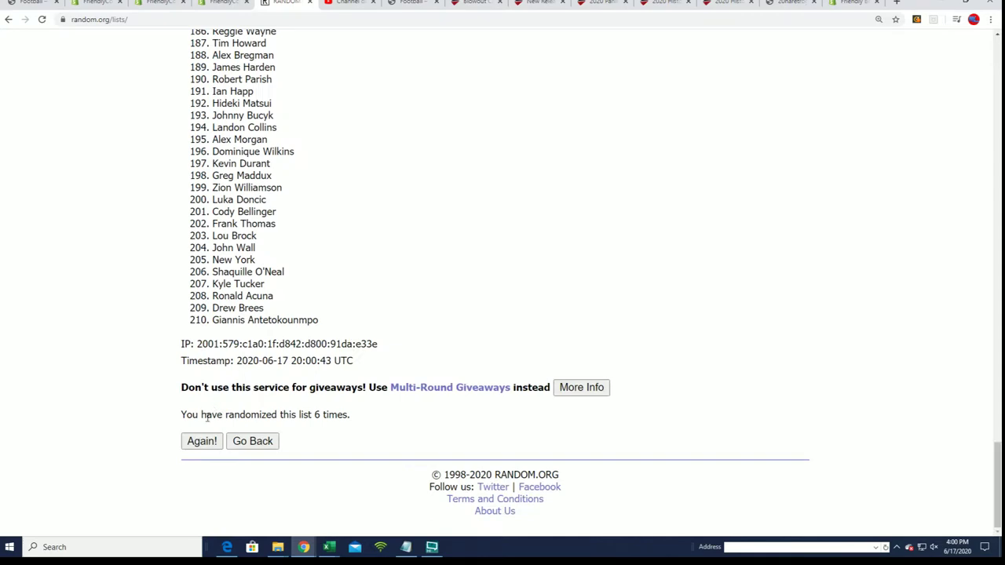
left_click(199, 442)
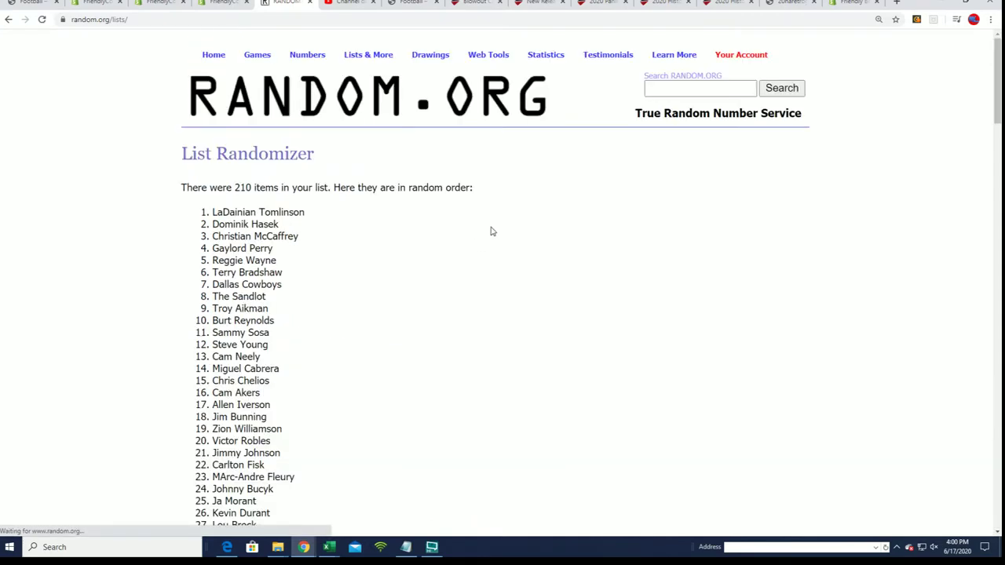
- Copy all the checklist players from the seventh randomized result, from item 1 through item 210
scroll(461, 228, "down", 1)
left_click_drag(199, 154, 342, 315)
right_click(269, 267)
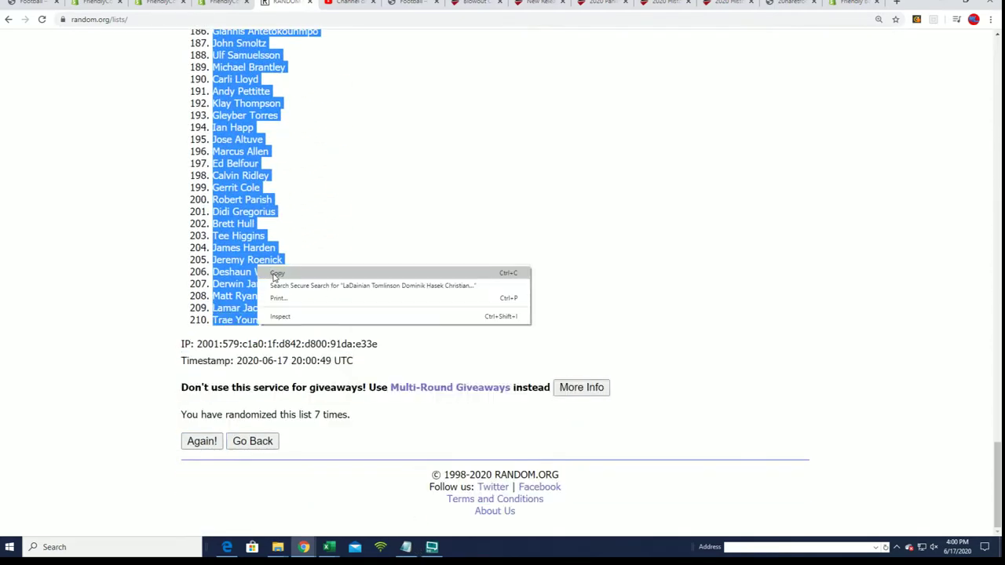
left_click(277, 273)
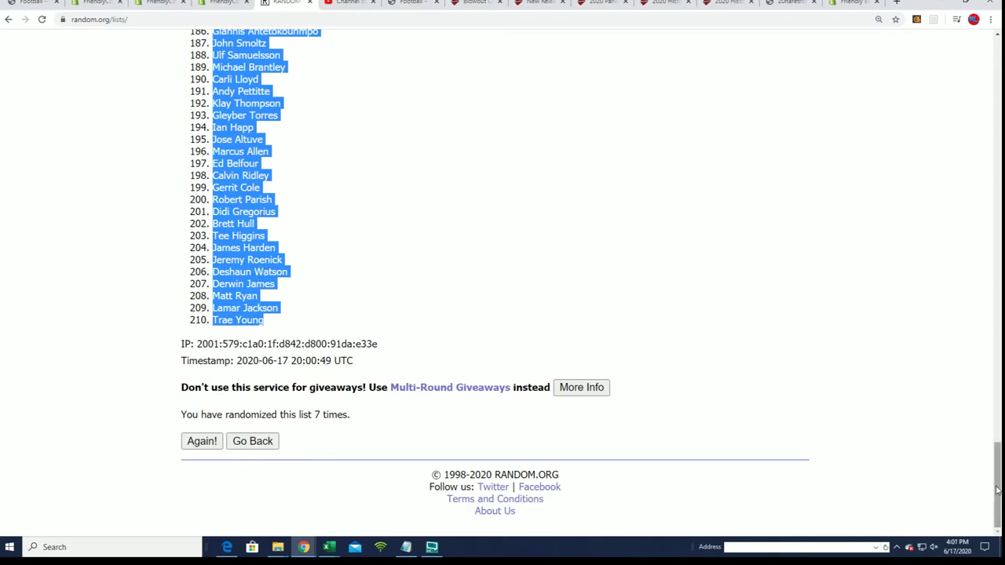
left_click_drag(998, 490, 968, 99)
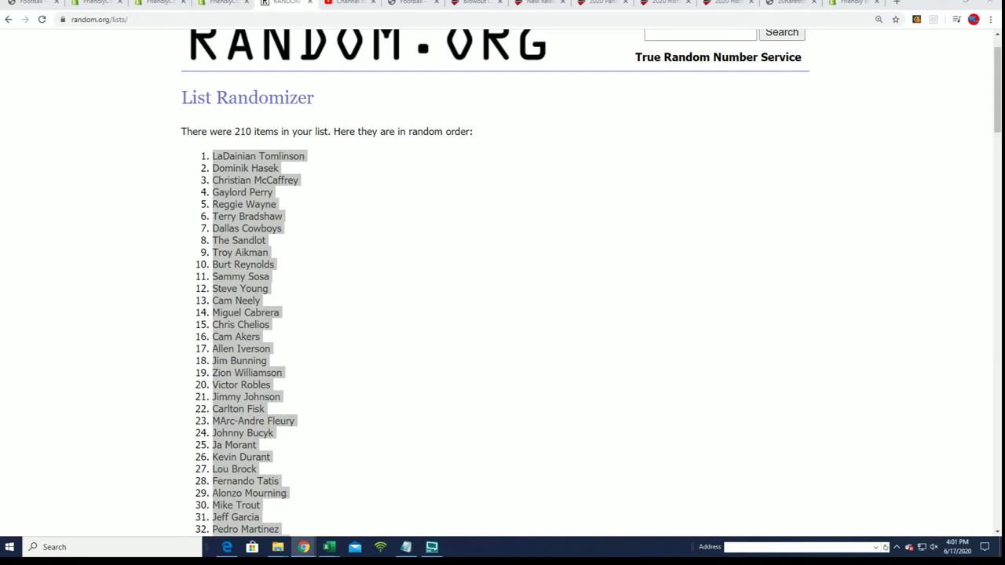
- Switch to the Excel workbook, paste the randomized players as text starting in cell B2, and narrow column A to fit the owner names
key("alt+Tab")
right_click(160, 143)
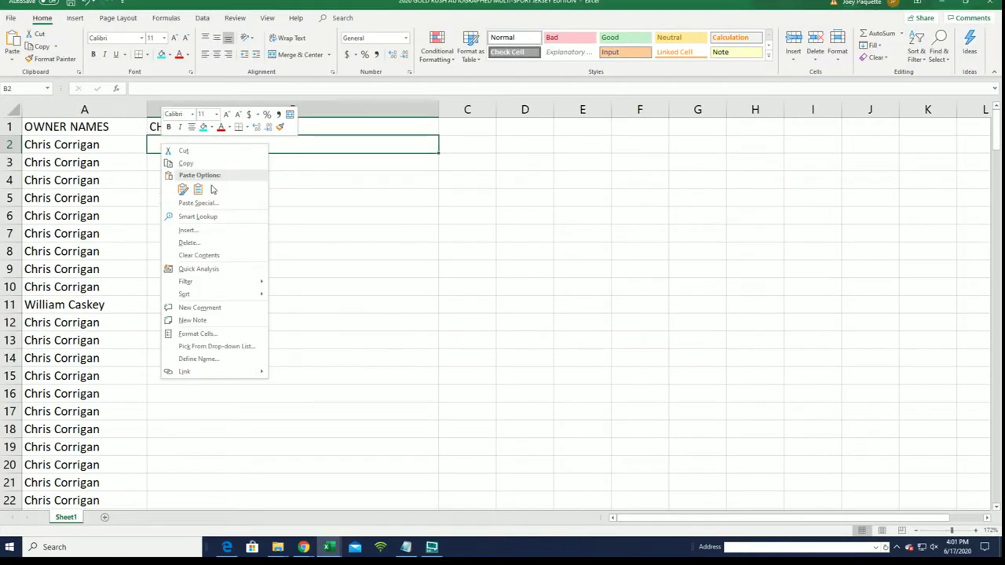
left_click(192, 206)
left_click(111, 135)
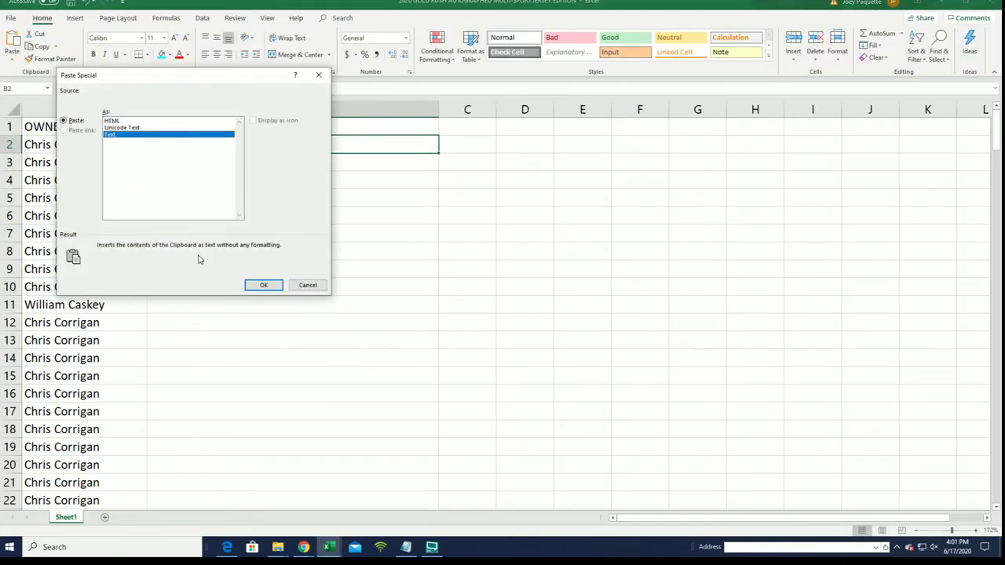
left_click(263, 285)
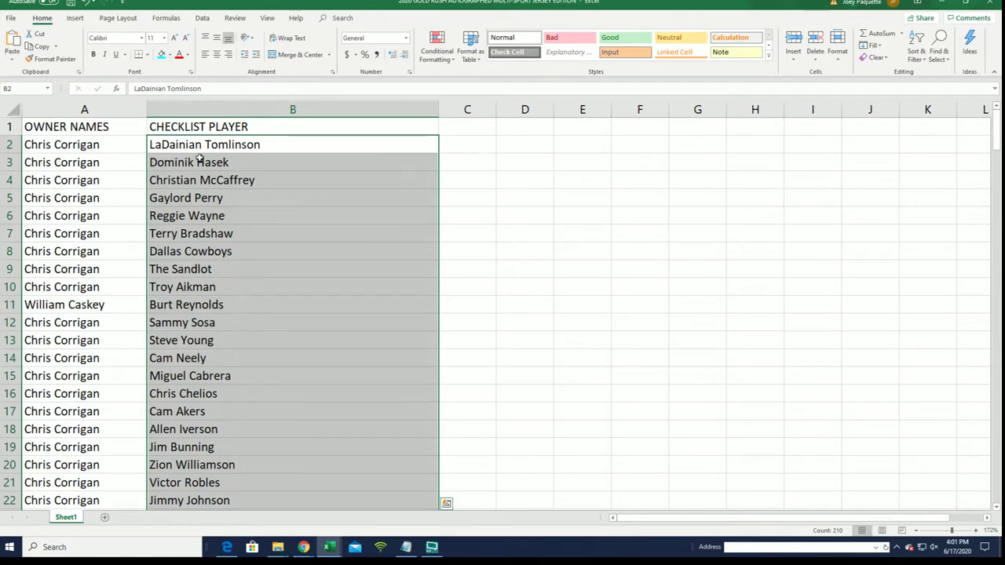
left_click(140, 109)
left_click_drag(146, 109, 119, 118)
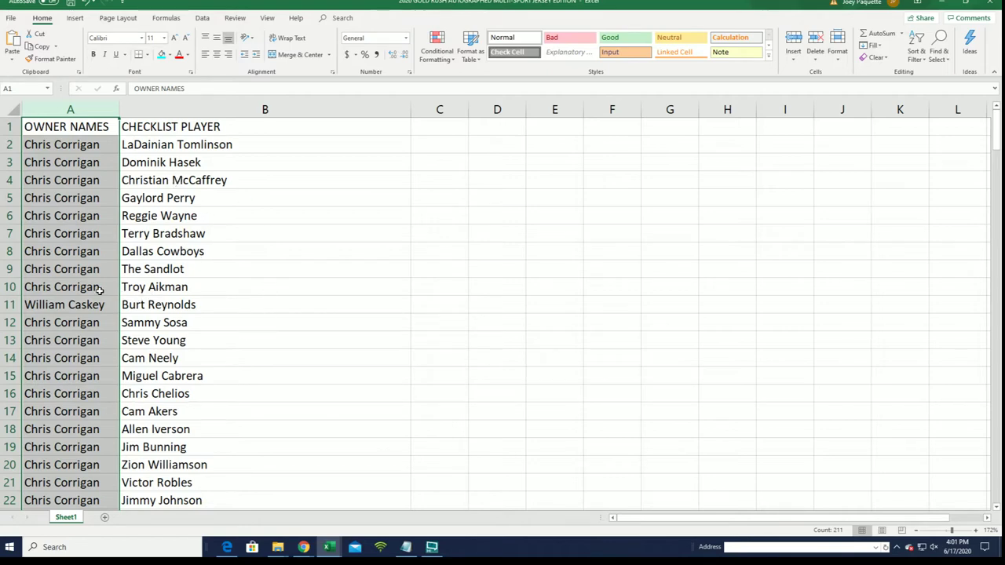
- Review the owner and checklist player pairings row by row down to row 211, and return to the start of the sheet
left_click(83, 305)
scroll(252, 303, "down", 2)
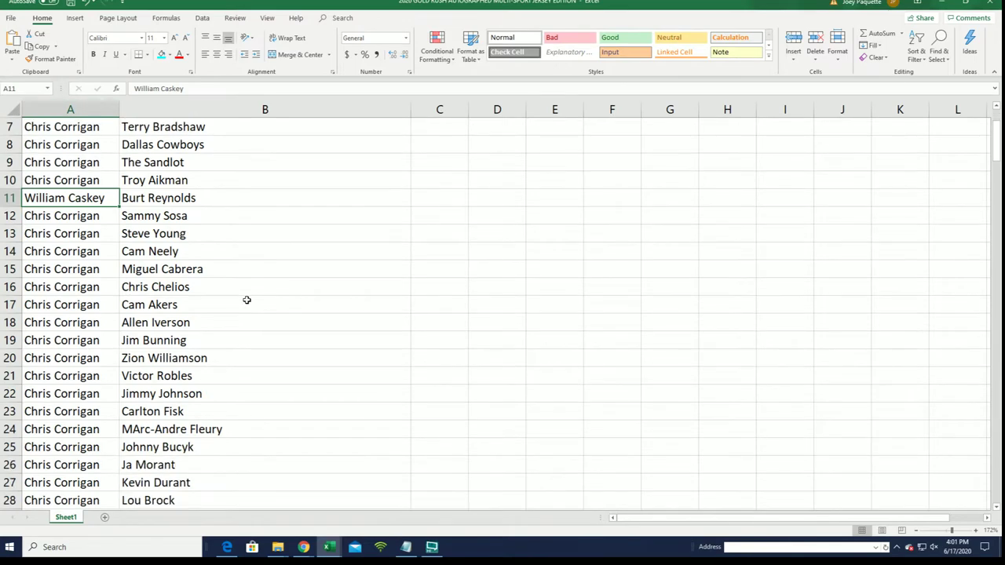
scroll(118, 364, "down", 3)
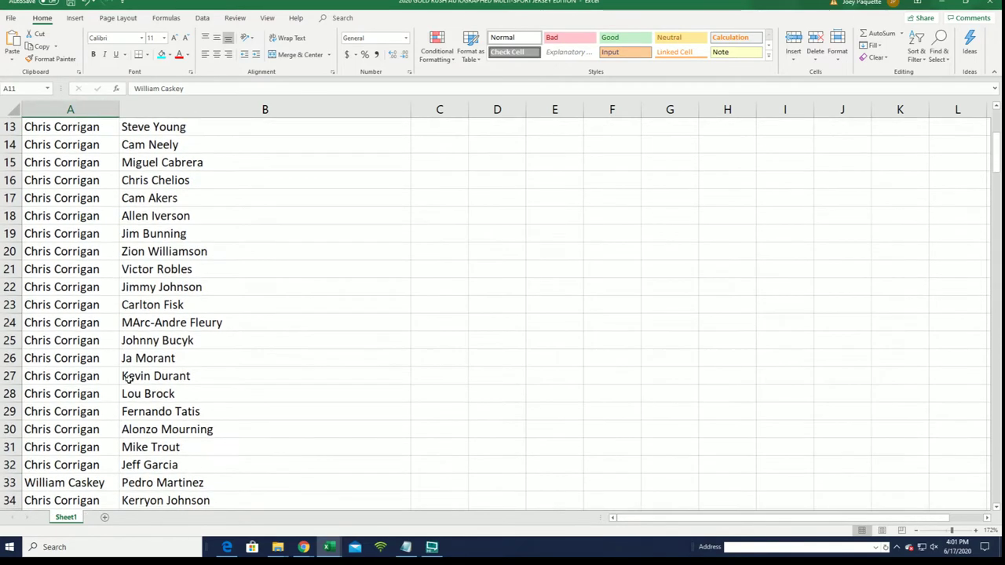
left_click(235, 307)
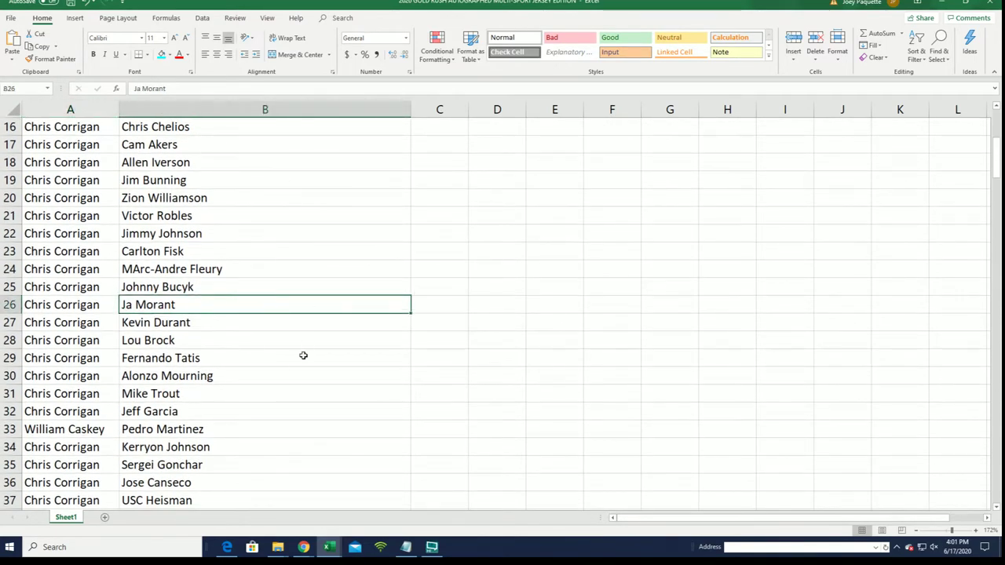
scroll(303, 356, "down", 1)
left_click(299, 342)
scroll(297, 364, "down", 2)
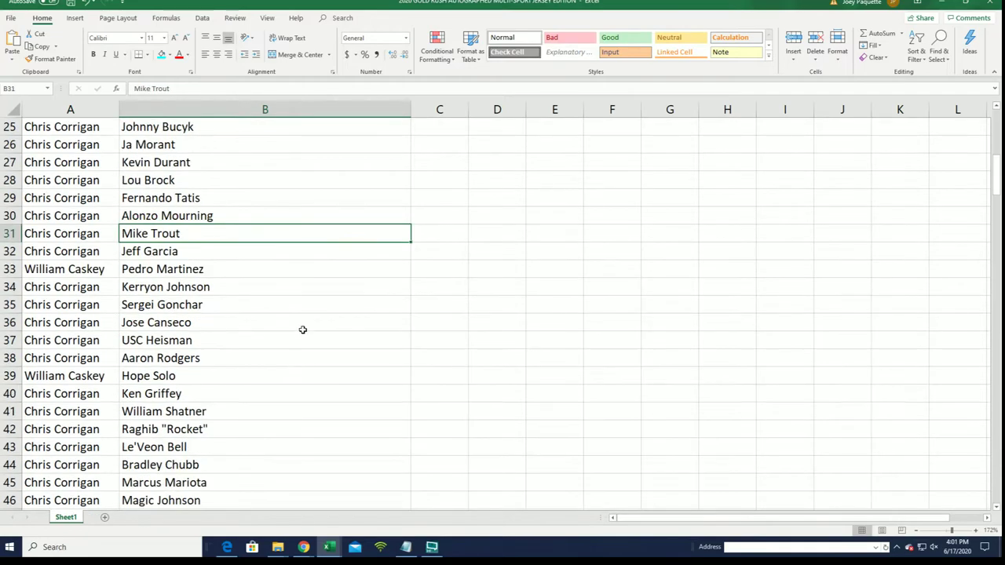
scroll(281, 337, "down", 2)
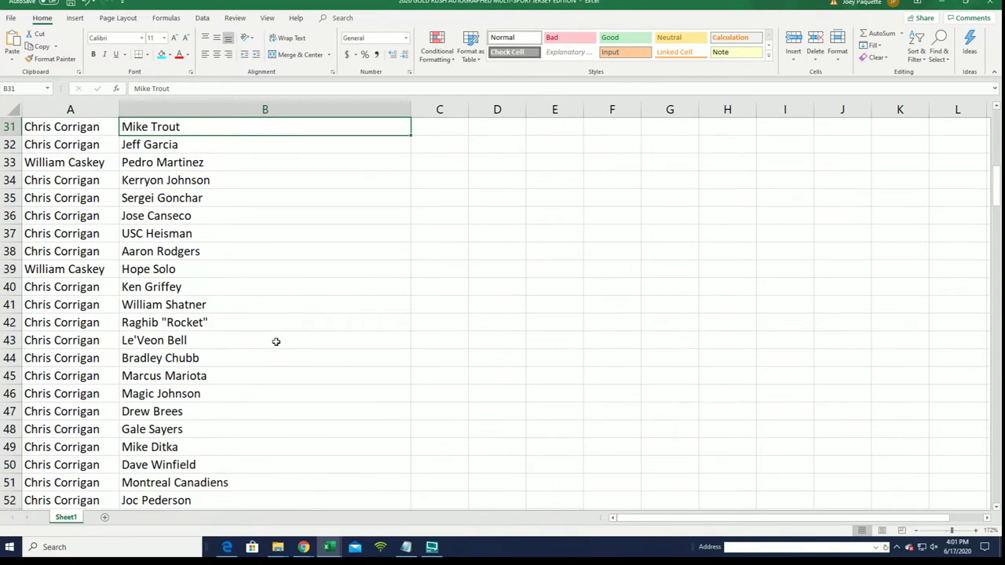
scroll(276, 341, "down", 5)
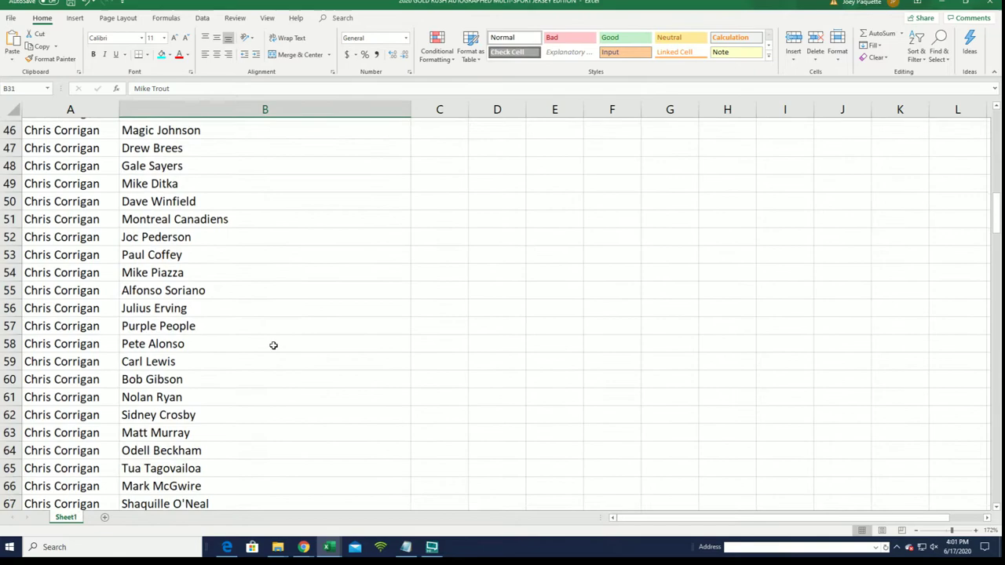
scroll(274, 346, "down", 5)
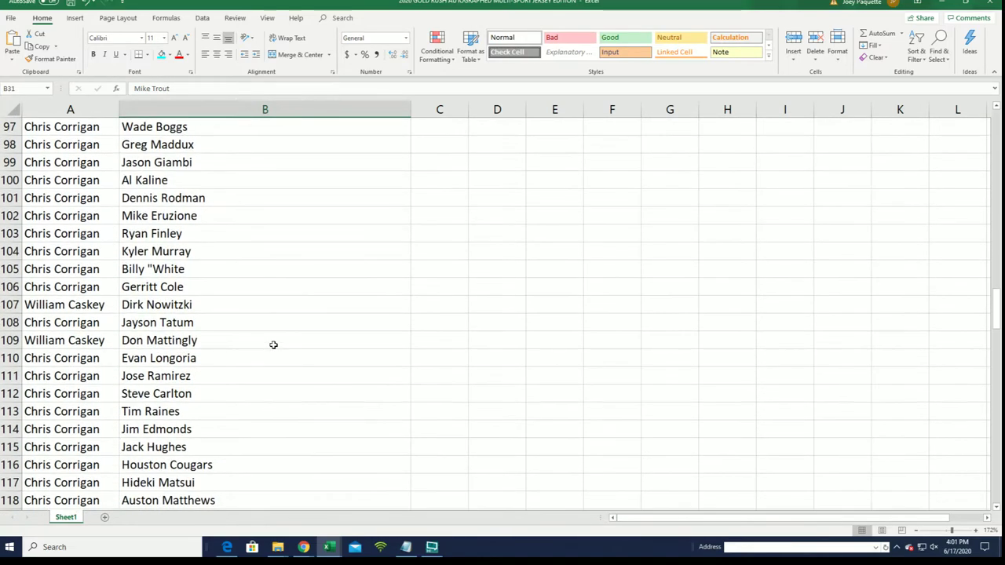
scroll(274, 345, "down", 1)
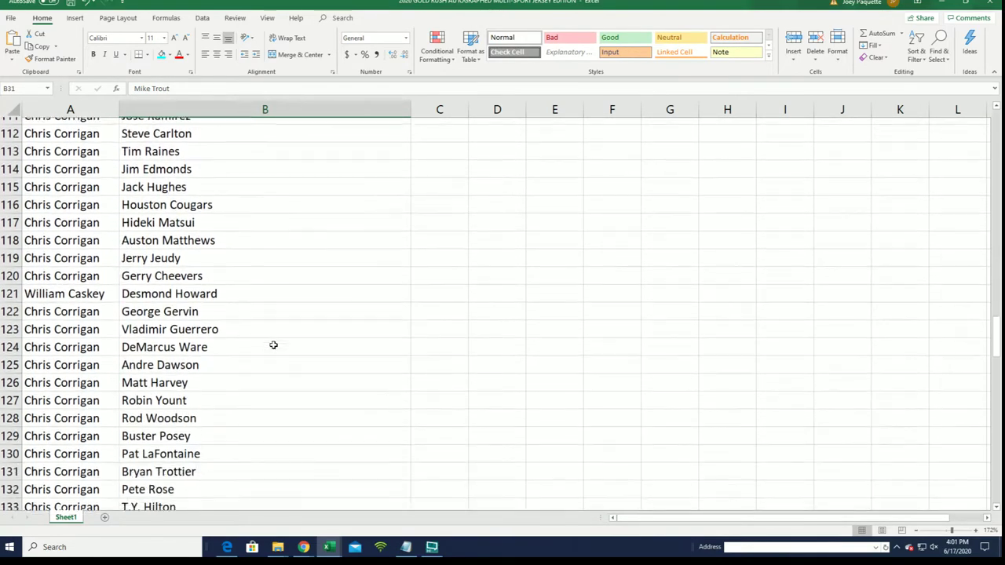
scroll(273, 344, "down", 1)
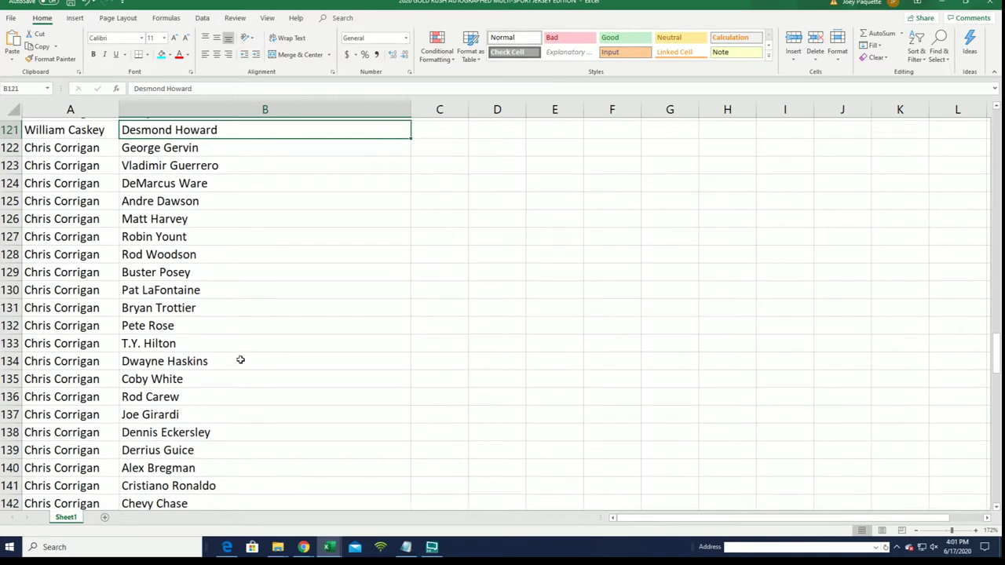
scroll(238, 366, "down", 4)
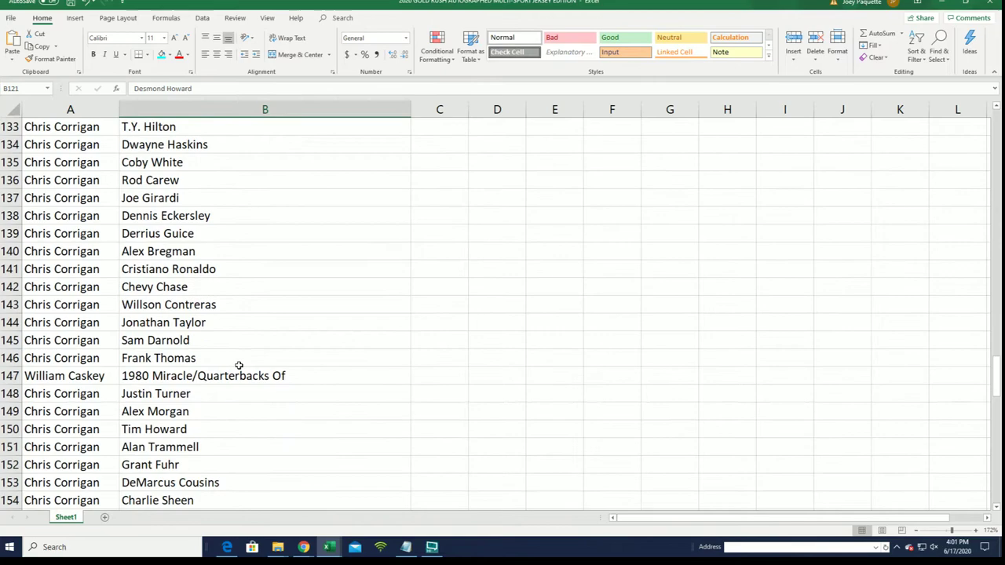
scroll(238, 365, "down", 1)
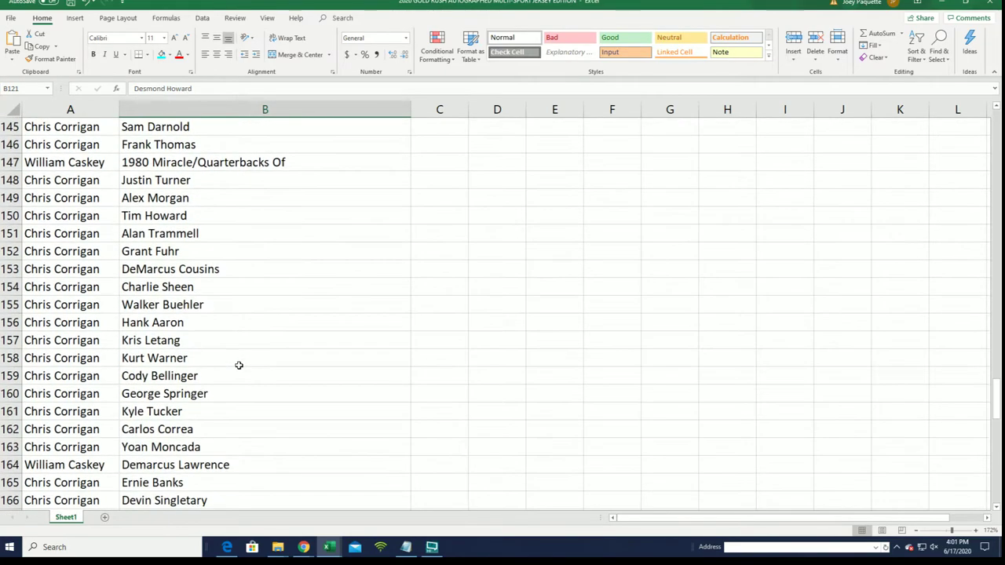
scroll(239, 365, "down", 1)
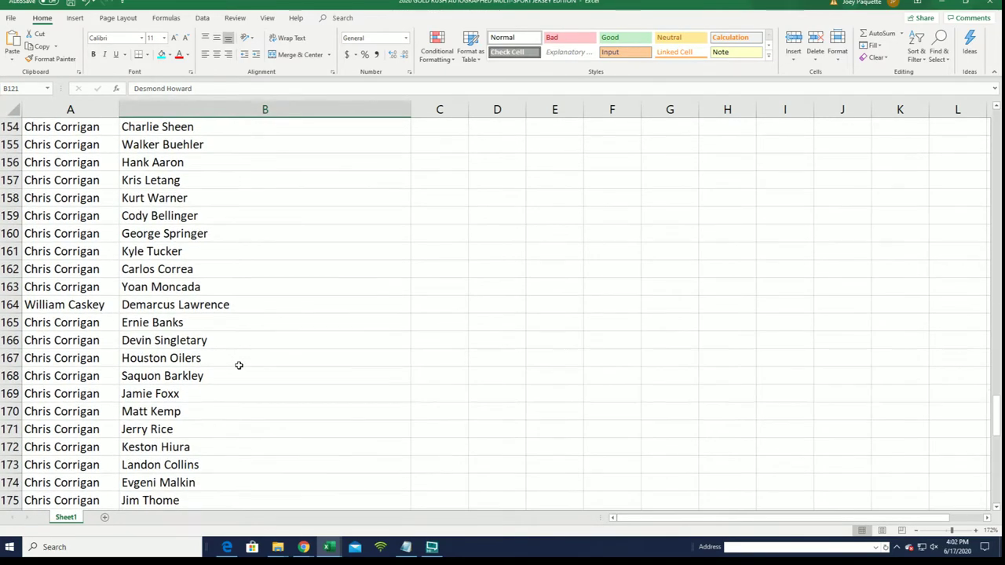
scroll(238, 365, "down", 5)
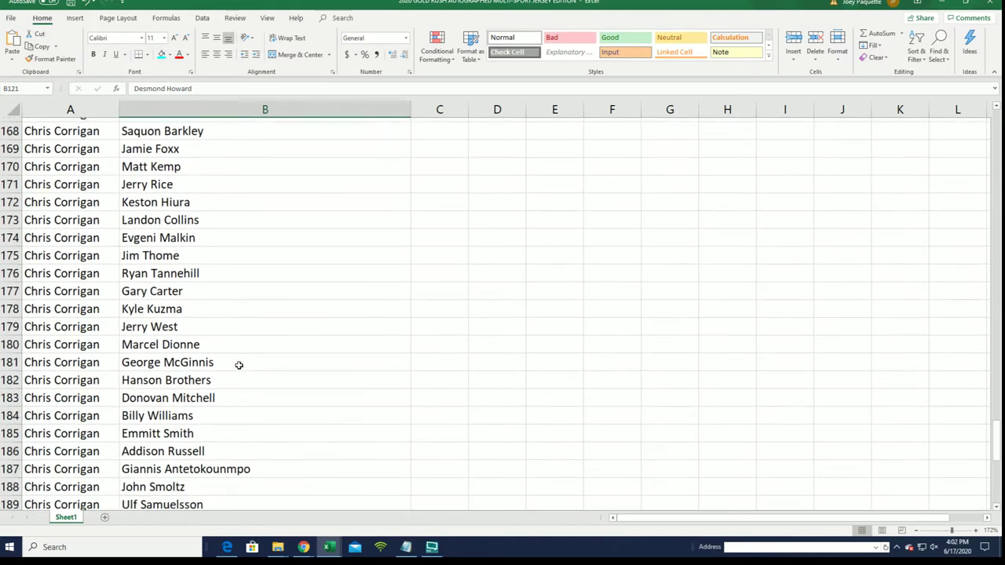
scroll(239, 365, "down", 4)
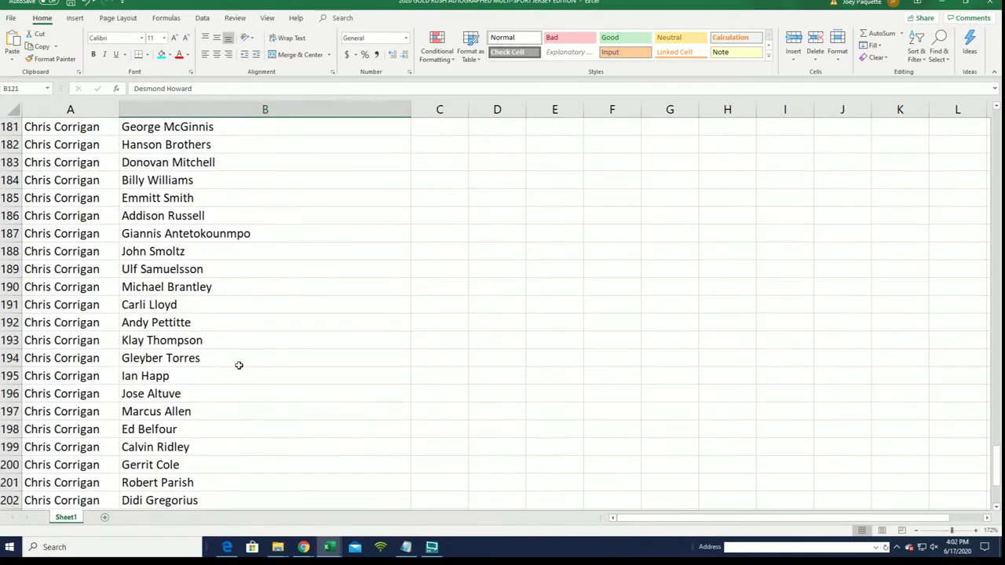
scroll(239, 365, "down", 3)
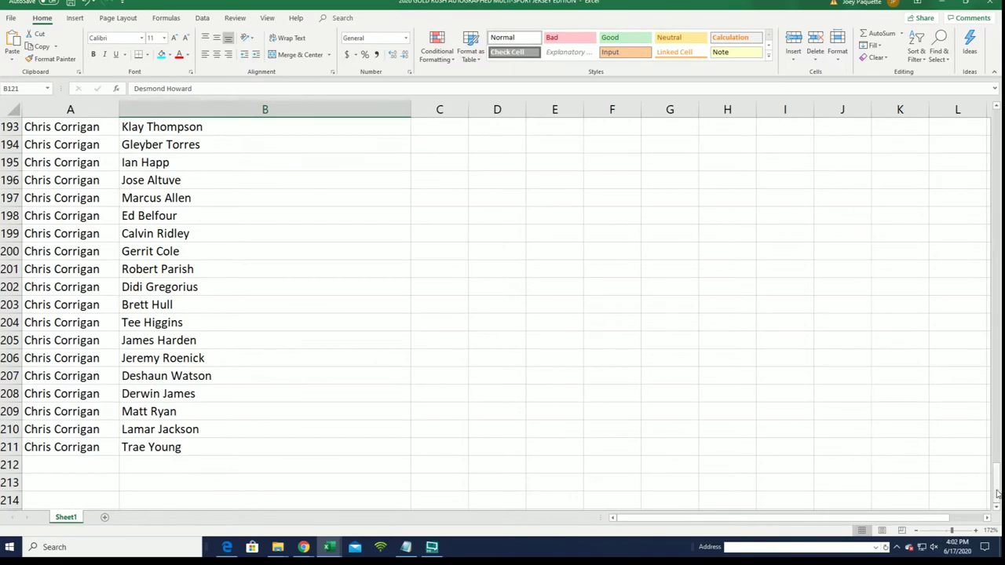
left_click_drag(998, 491, 994, 121)
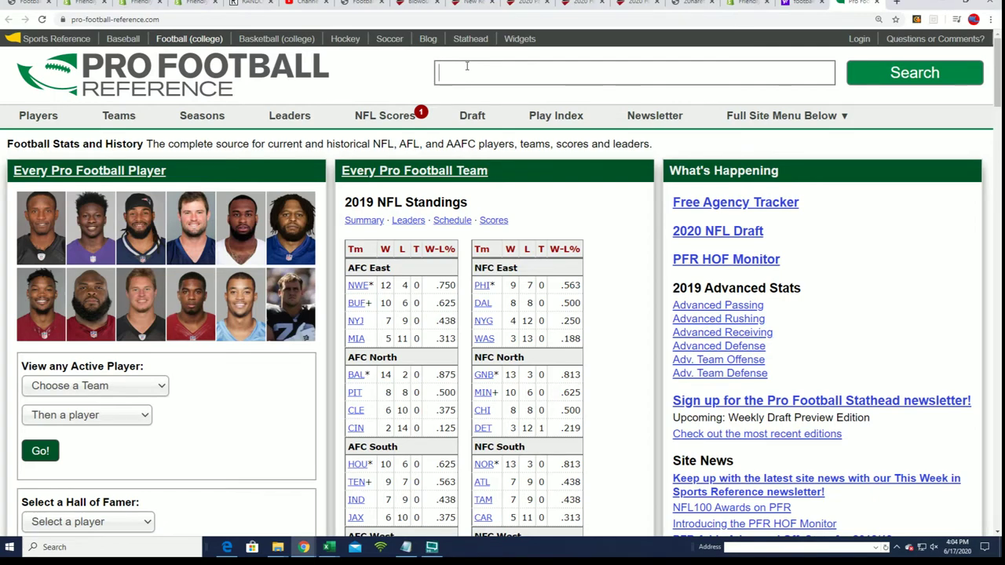
- Search Pro Football Reference for "tann" and open Ryan Tannehill's player page
type("tann")
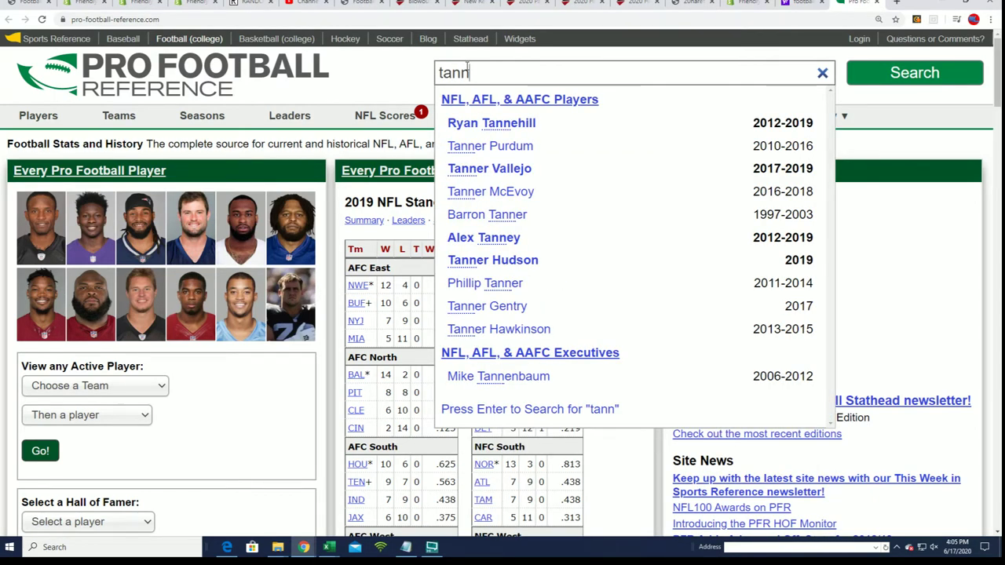
left_click(474, 123)
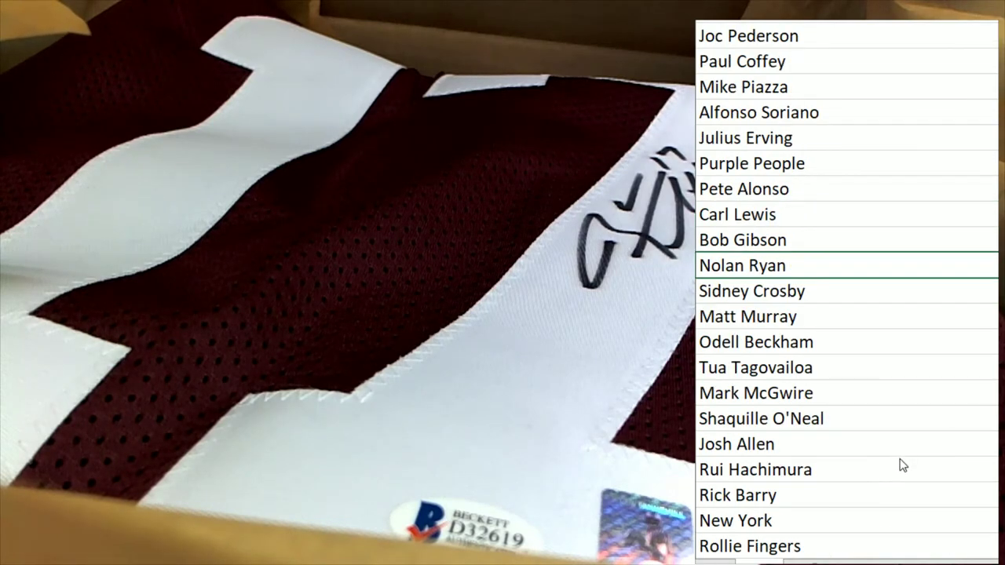
key("ctrl+Page_Down")
key("ctrl+Page_Down")
key("ctrl+Page_Down")
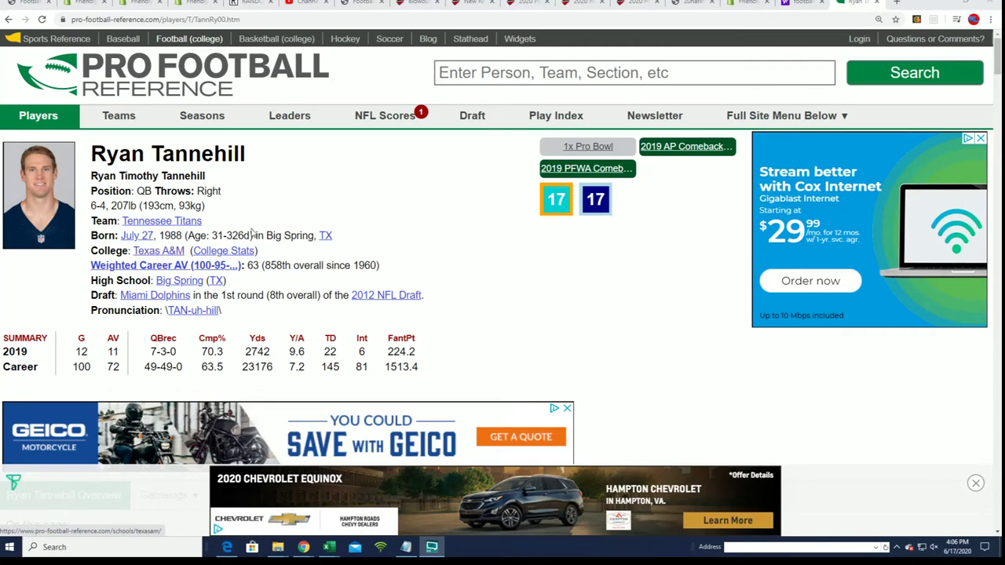
scroll(339, 275, "down", 2)
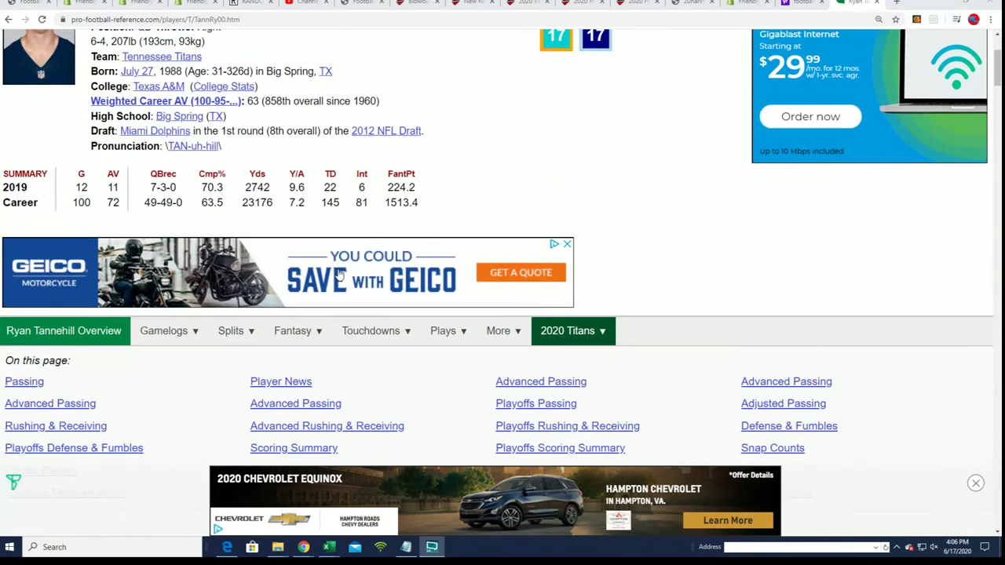
scroll(340, 274, "down", 6)
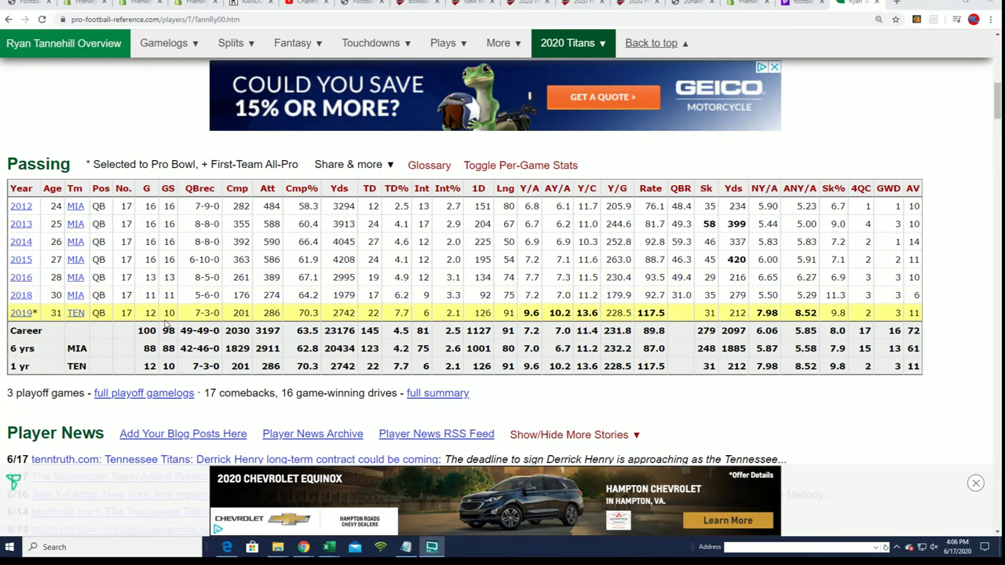
scroll(166, 325, "up", 7)
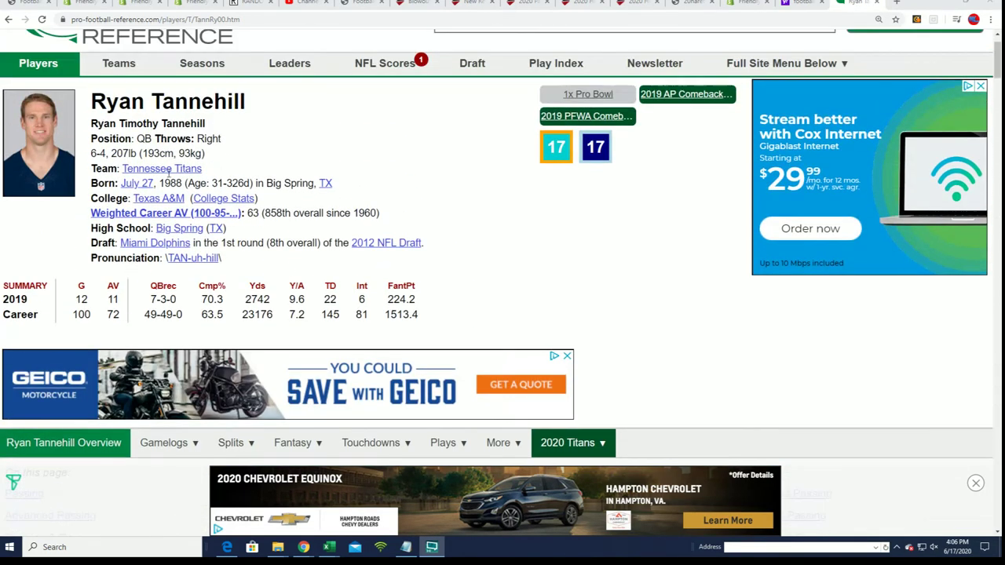
left_click_drag(267, 102, 91, 100)
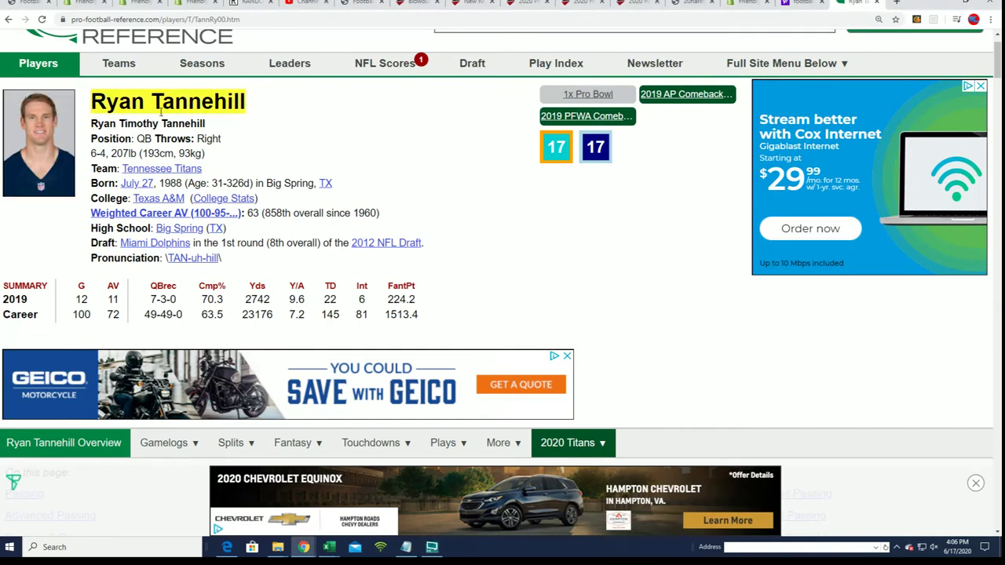